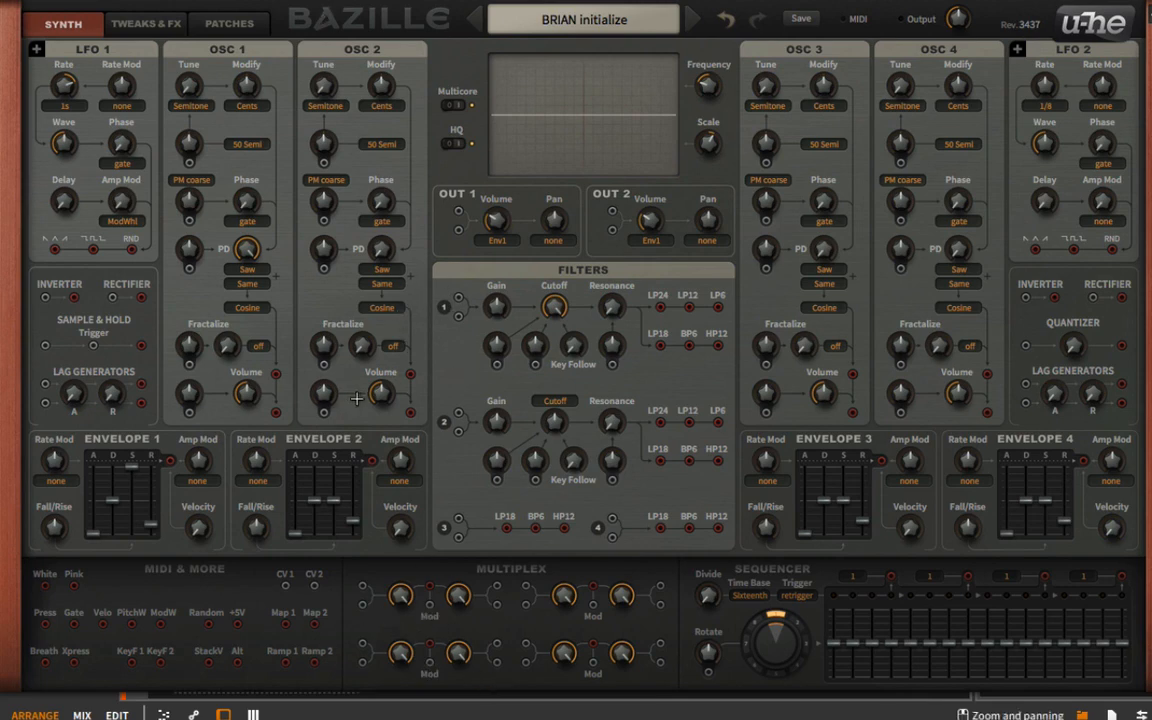
{"action": "left_click_drag", "start_coordinate": [381, 393], "coordinate": [390, 390]}
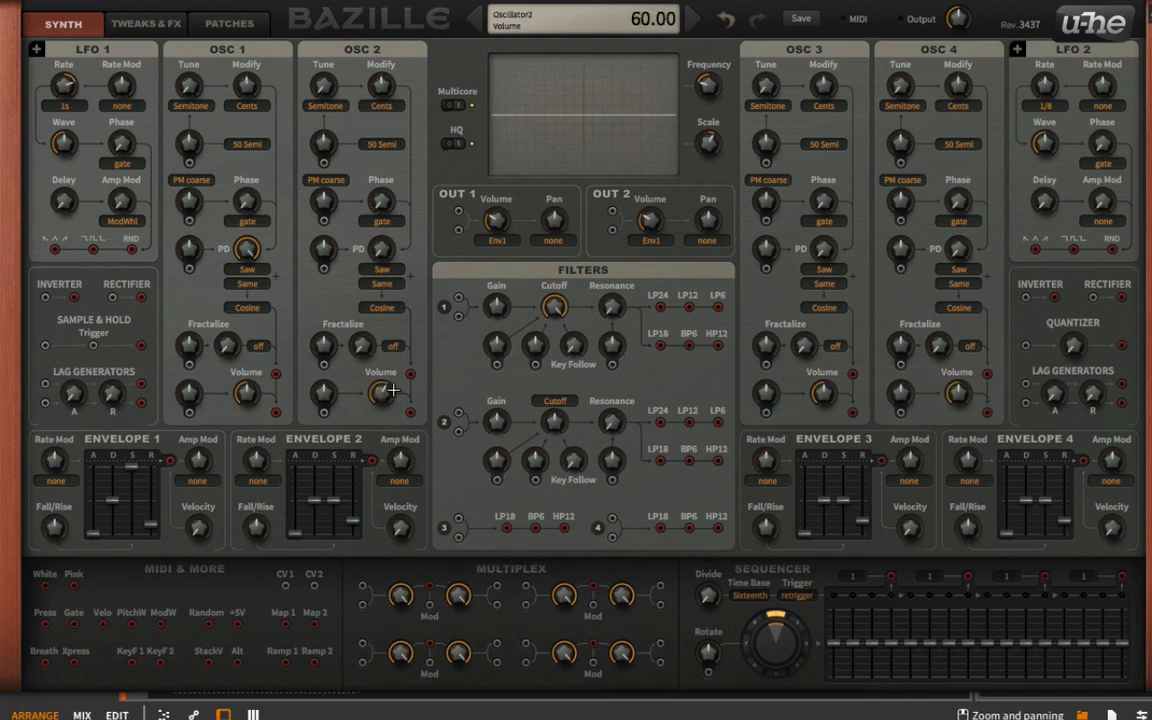
{"action": "double_click", "coordinate": [381, 392]}
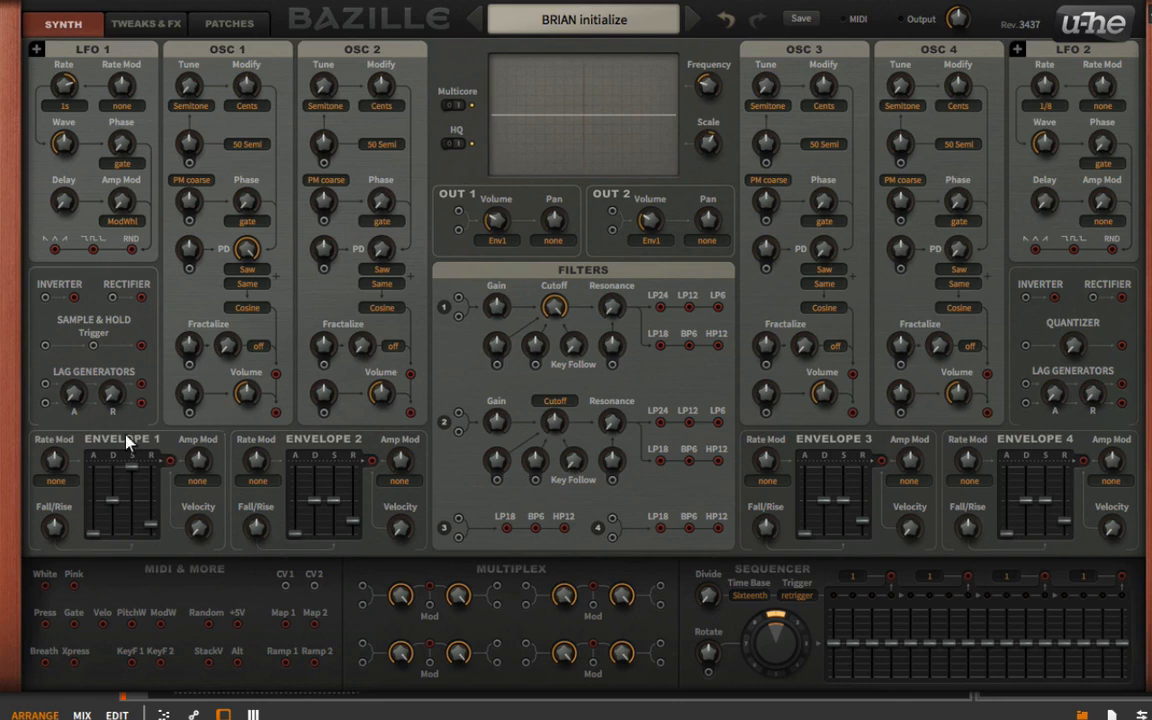
{"action": "left_click", "coordinate": [497, 240]}
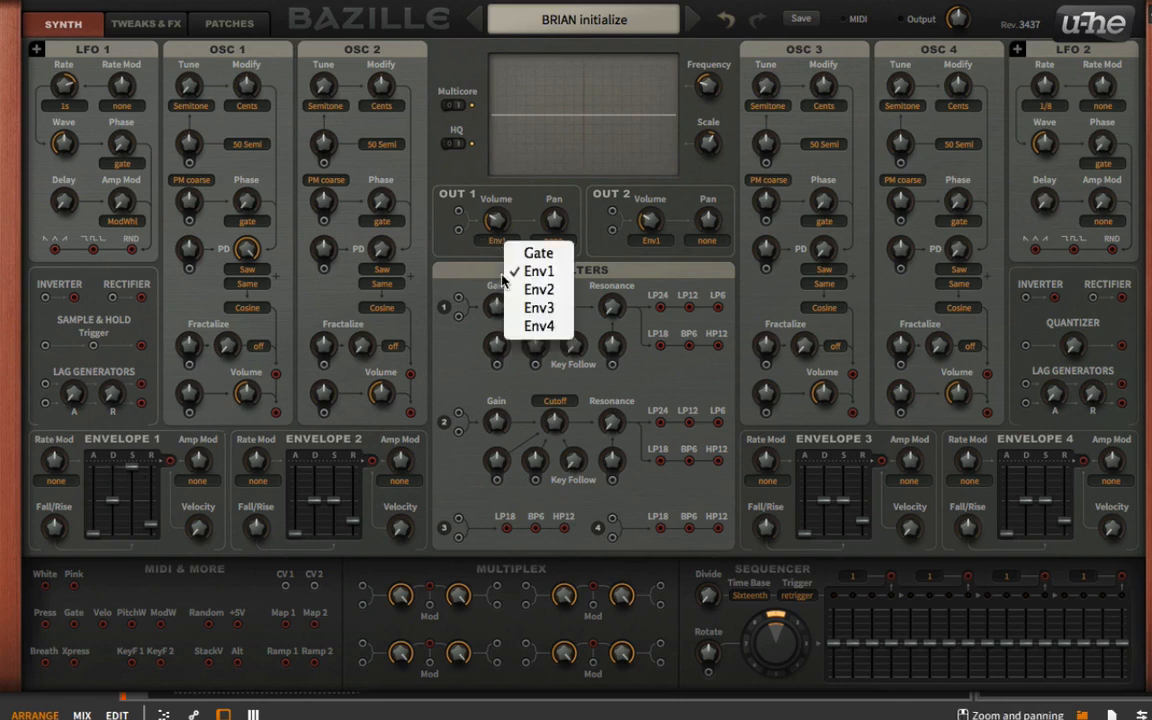
{"action": "left_click", "coordinate": [465, 286]}
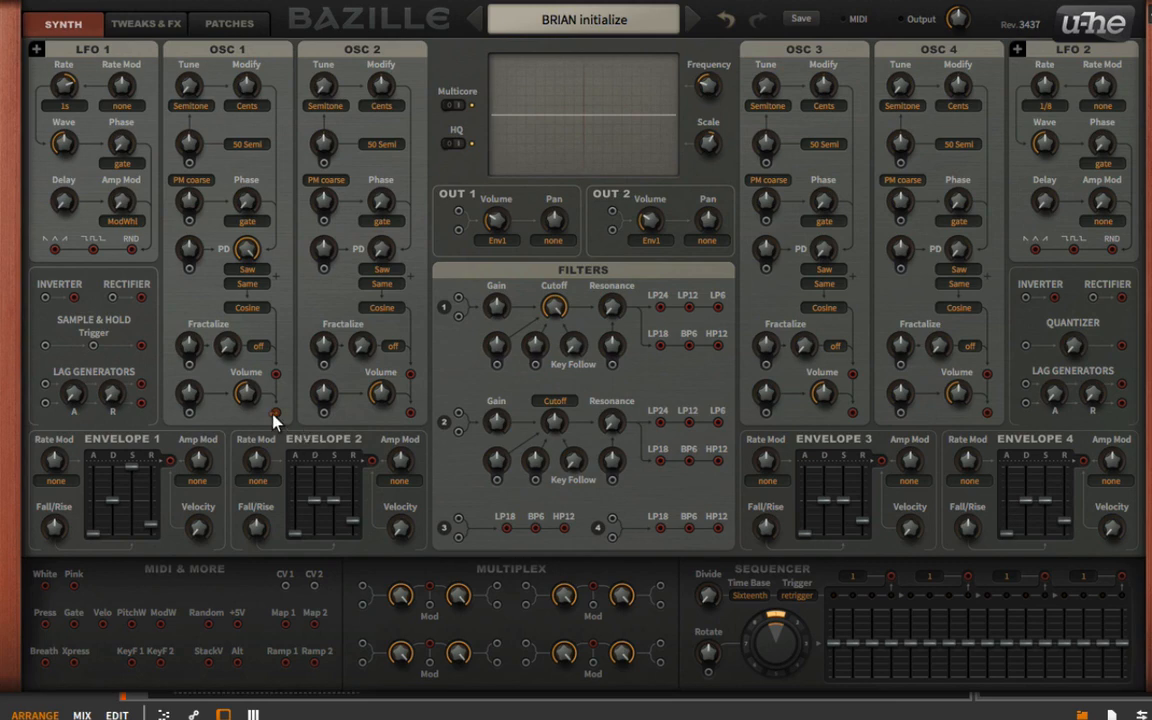
- Patch Oscillator 1's output into the first input of Out 1 and set its first phase distortion wave to Square
{"action": "left_click_drag", "start_coordinate": [275, 411], "coordinate": [459, 213]}
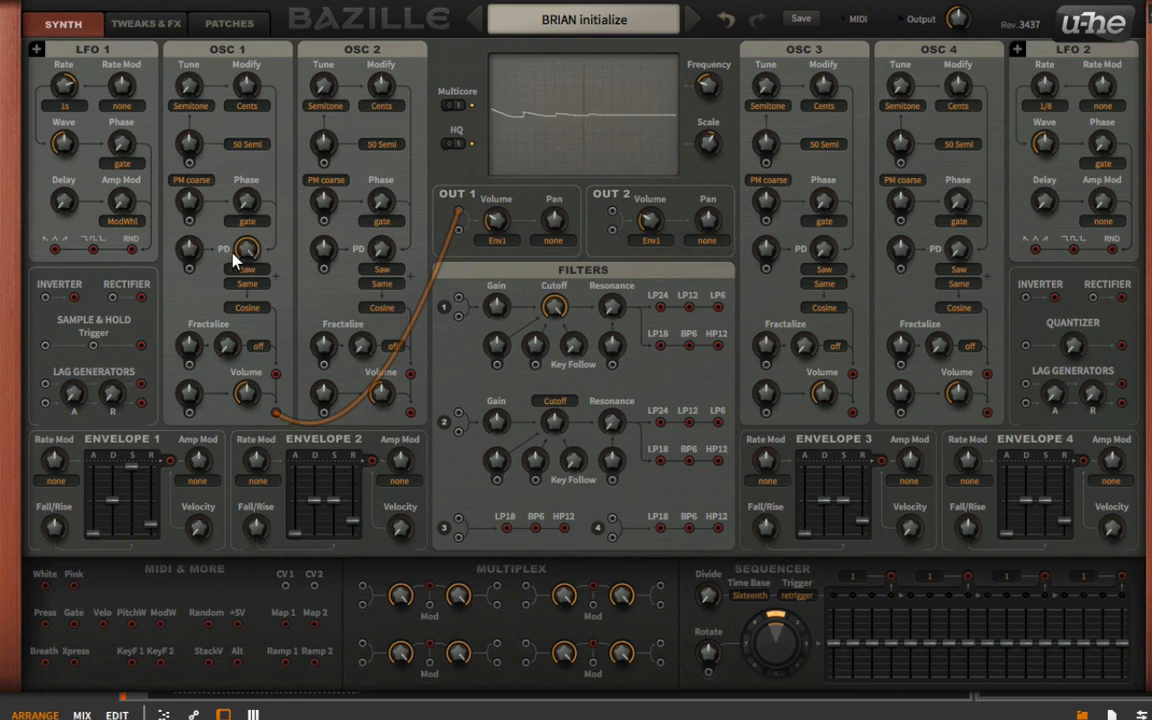
{"action": "left_click_drag", "start_coordinate": [253, 257], "coordinate": [277, 203]}
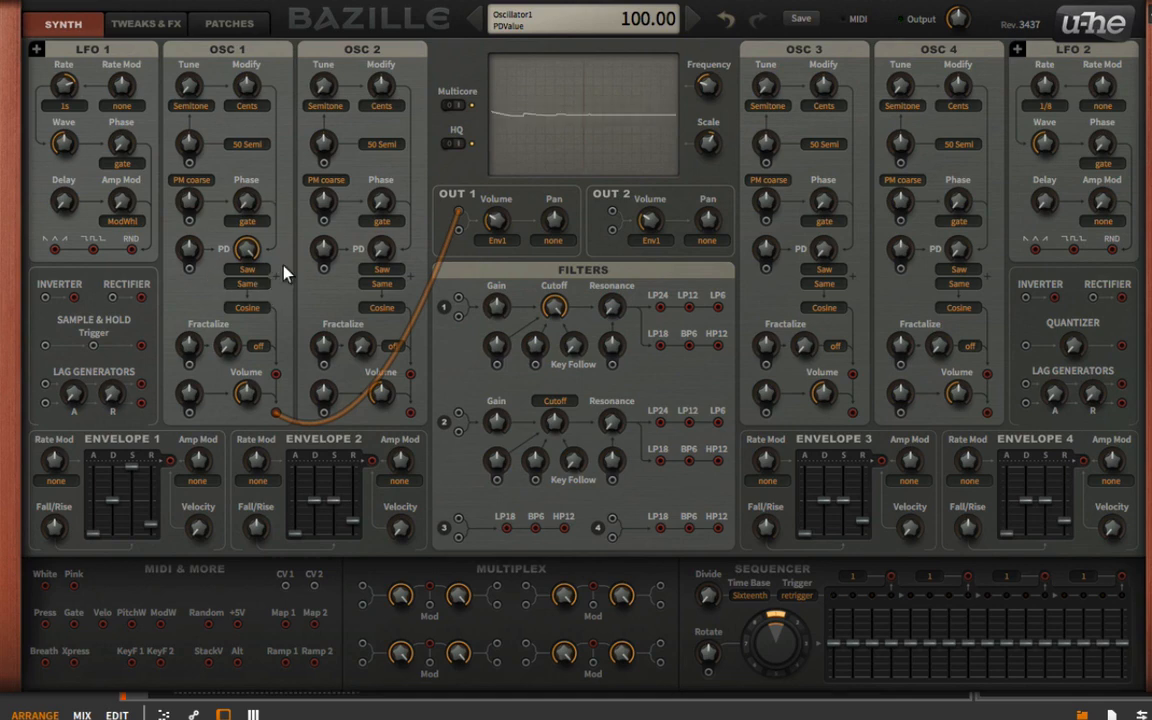
{"action": "left_click", "coordinate": [251, 272]}
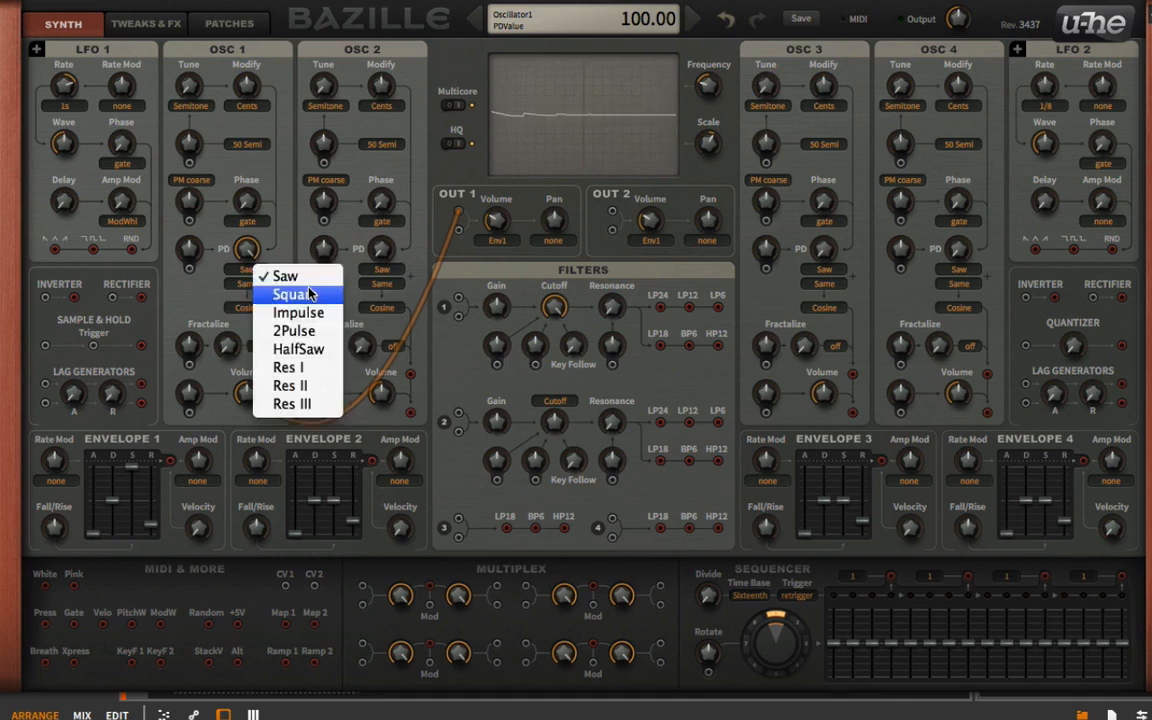
{"action": "left_click", "coordinate": [295, 294]}
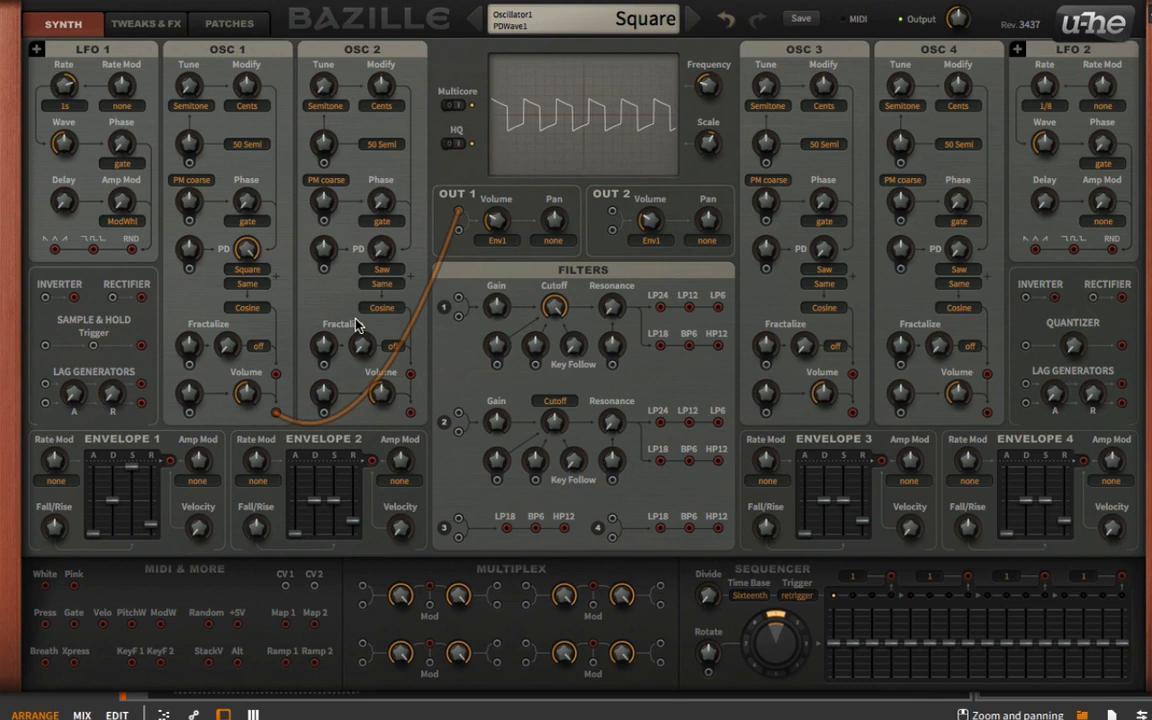
- Set Oscillator 1's phase distortion waves to Impulse and Saw, and sweep the distortion amount down to 0 and up to 98.50
{"action": "left_click", "coordinate": [249, 270]}
{"action": "left_click", "coordinate": [311, 315]}
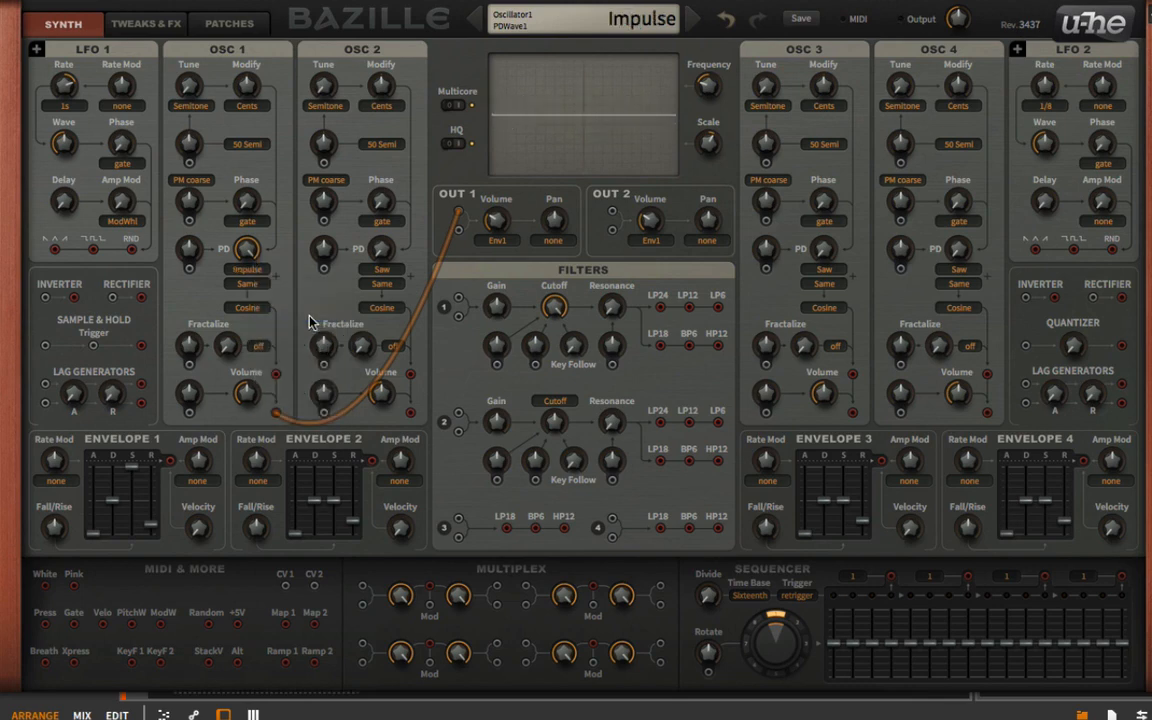
{"action": "left_click", "coordinate": [258, 285]}
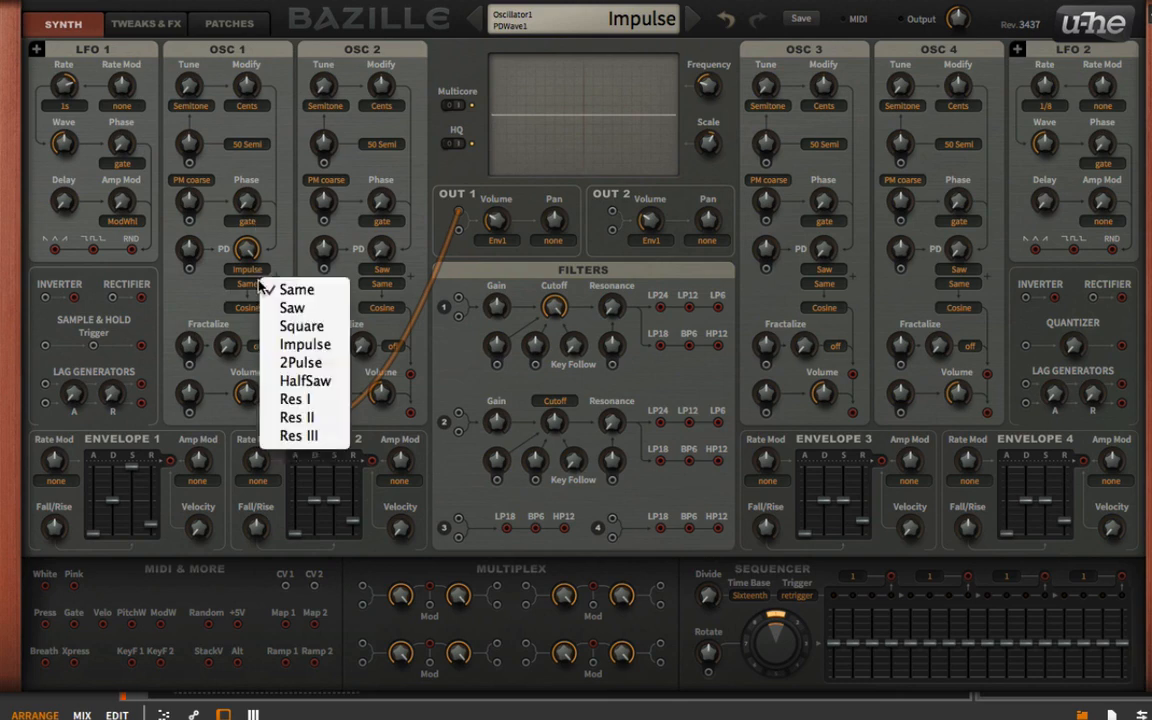
{"action": "left_click", "coordinate": [292, 308]}
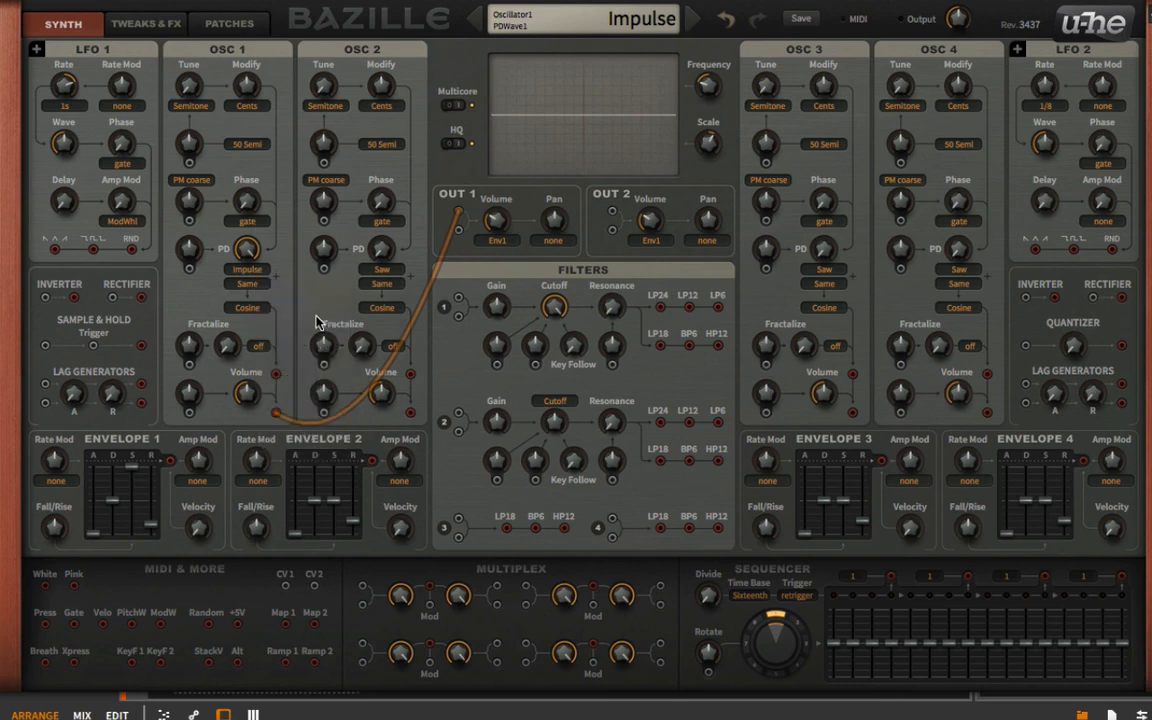
{"action": "left_click_drag", "start_coordinate": [248, 250], "coordinate": [212, 418]}
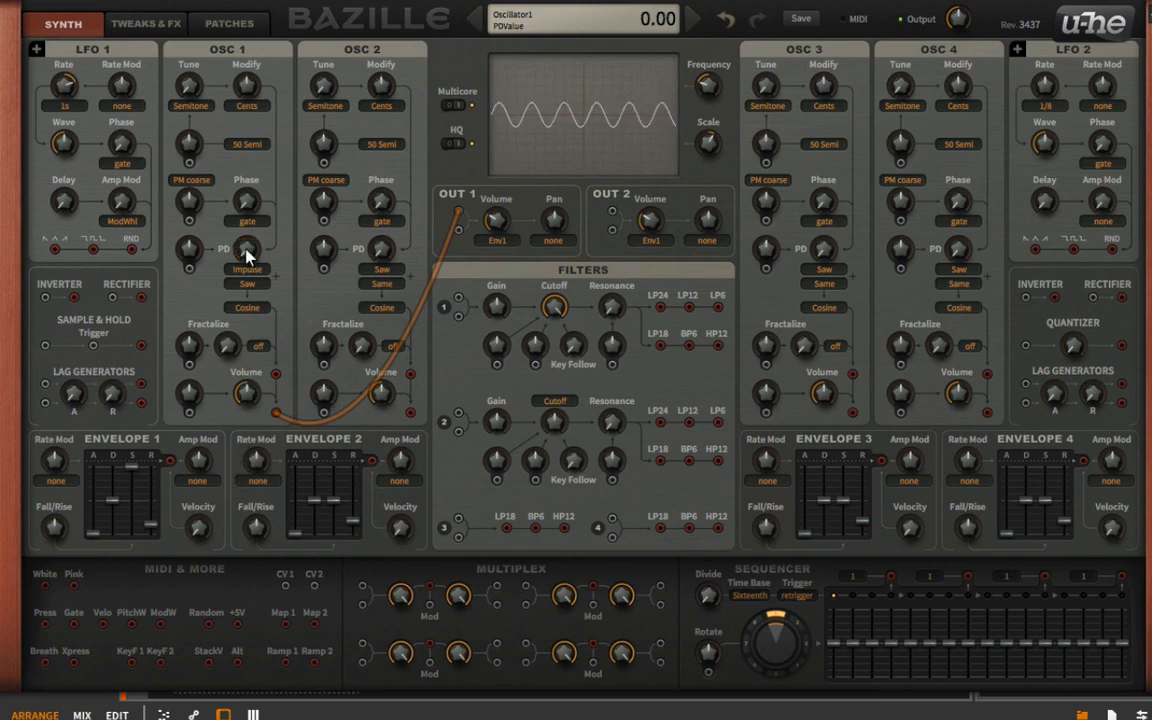
{"action": "left_click_drag", "start_coordinate": [255, 250], "coordinate": [272, 62]}
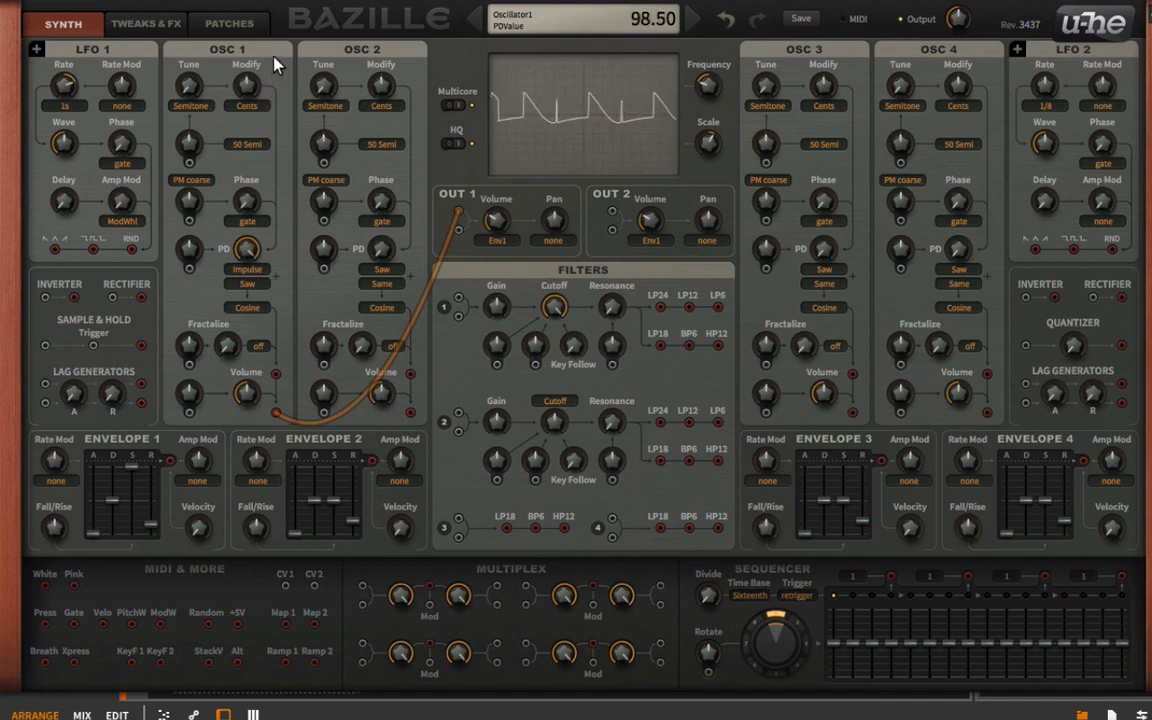
- Examine Oscillator 1's base waveform options and the two mapping generators that its TapMap choices refer to
{"action": "left_click", "coordinate": [256, 308]}
{"action": "left_click", "coordinate": [240, 317]}
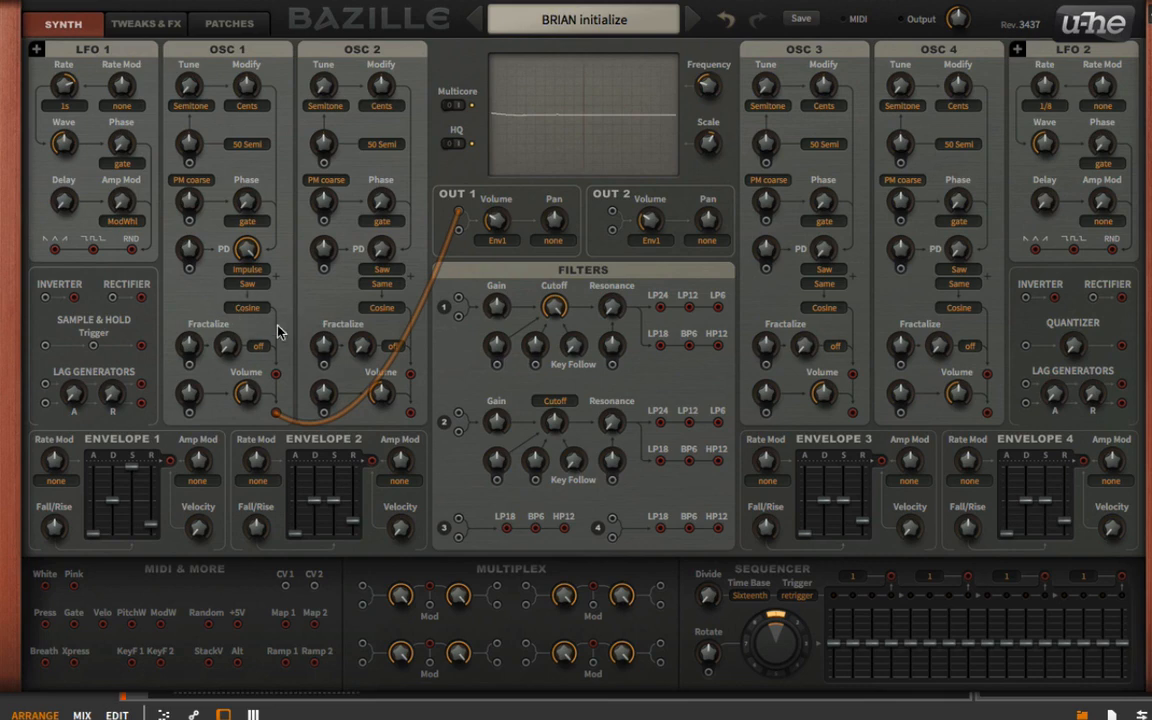
{"action": "left_click", "coordinate": [258, 309]}
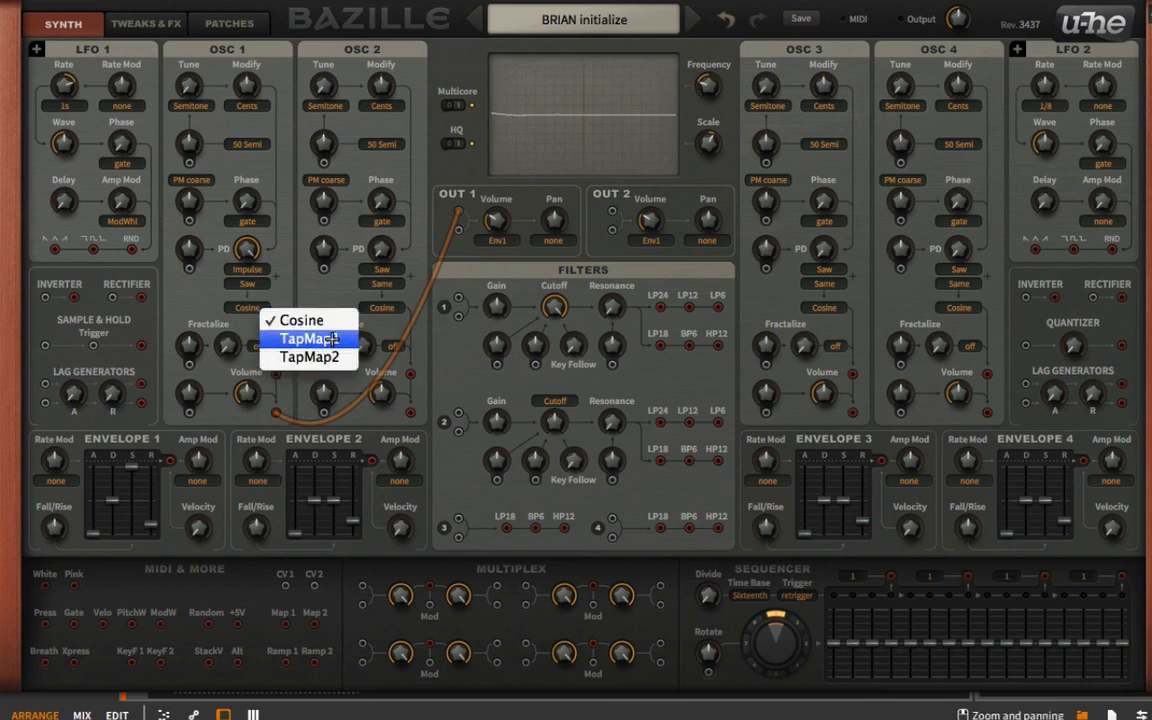
{"action": "left_click", "coordinate": [174, 28]}
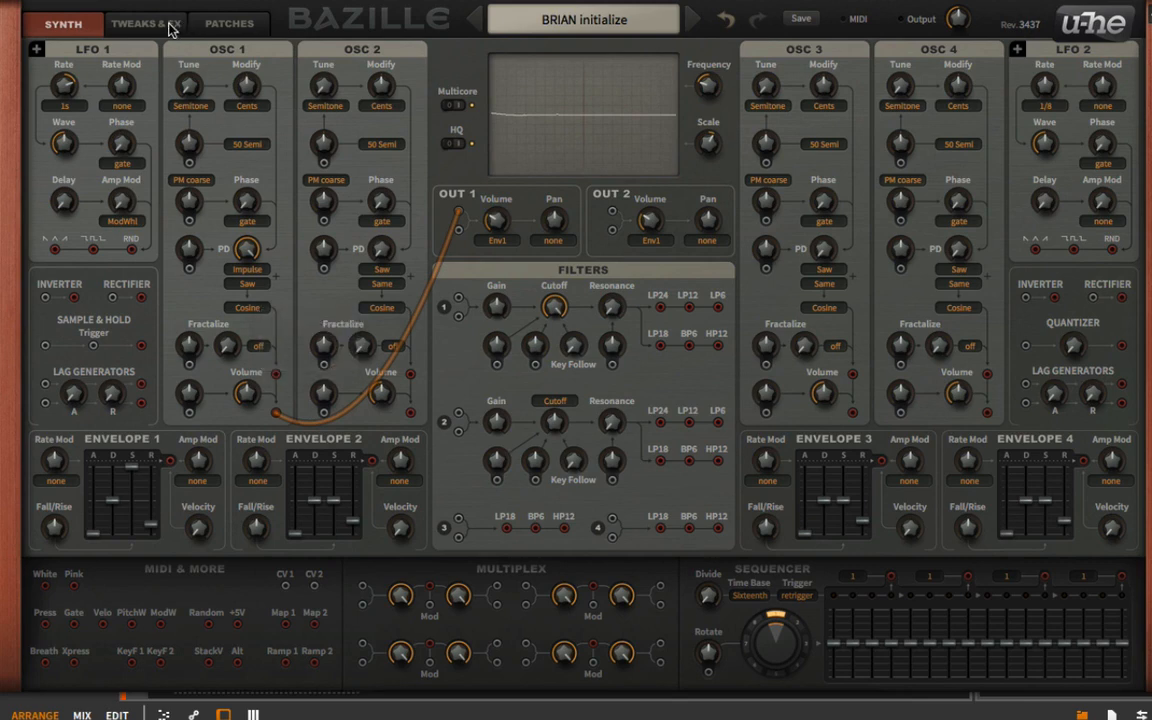
{"action": "right_click", "coordinate": [155, 27]}
{"action": "left_click", "coordinate": [137, 27]}
{"action": "right_click", "coordinate": [141, 26]}
{"action": "right_click", "coordinate": [93, 13]}
{"action": "left_click", "coordinate": [200, 193]}
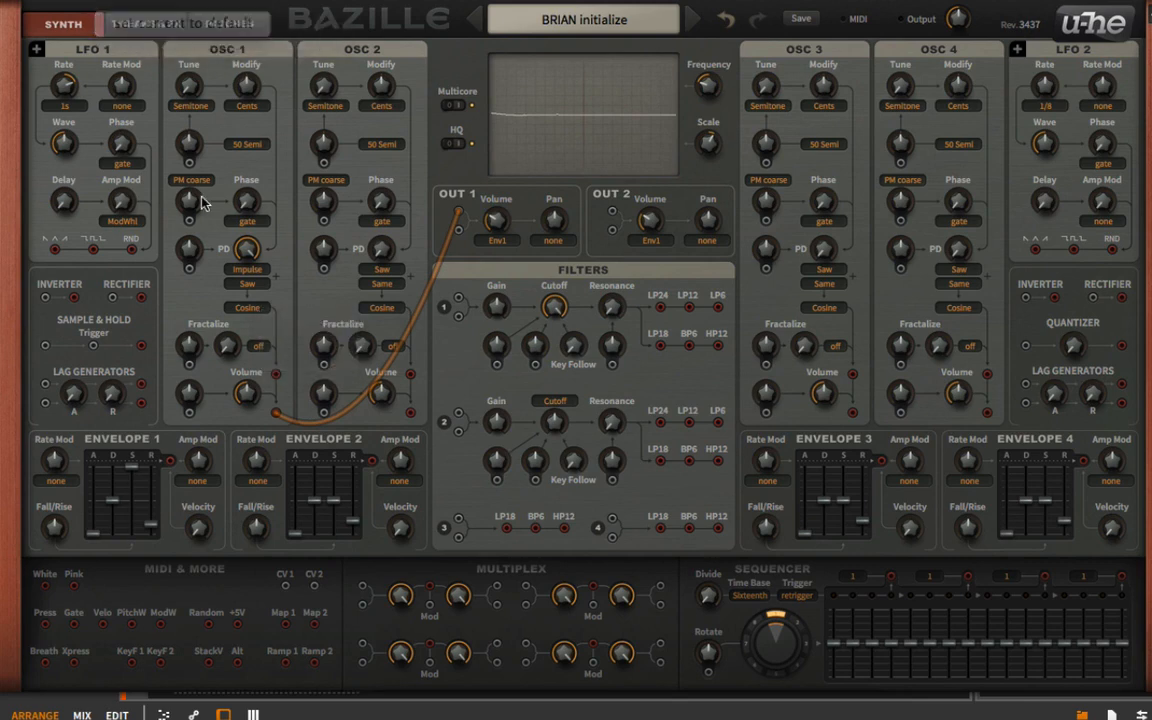
{"action": "left_click", "coordinate": [168, 32]}
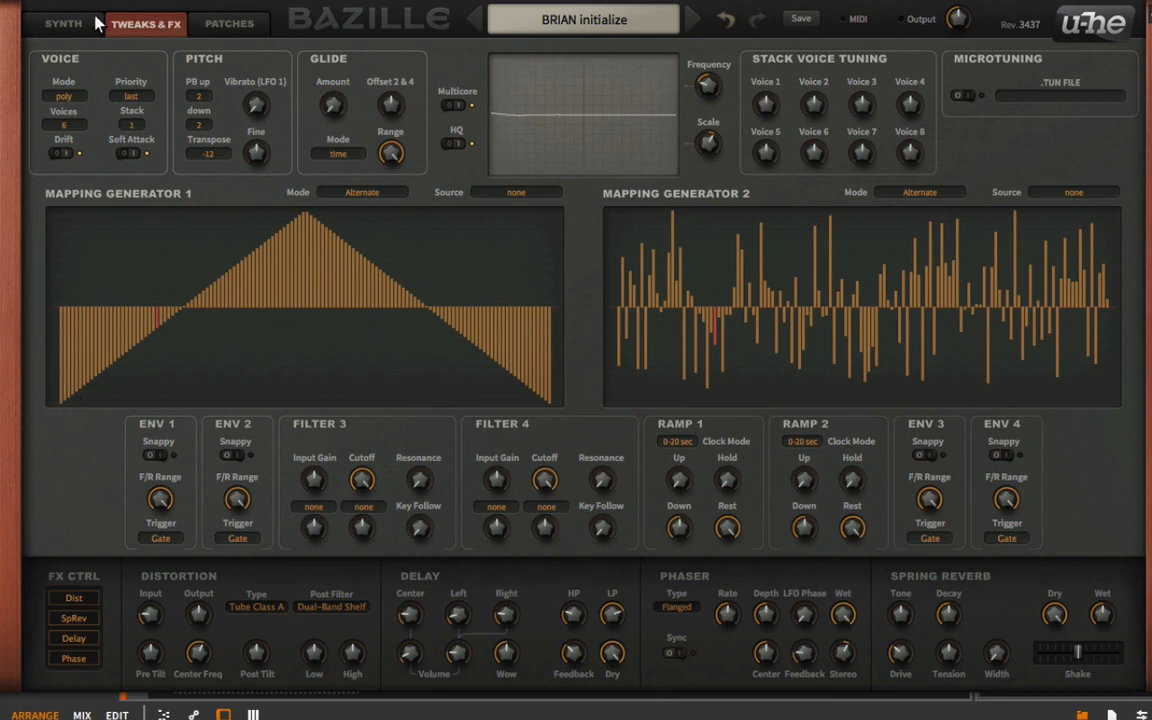
{"action": "left_click", "coordinate": [63, 22]}
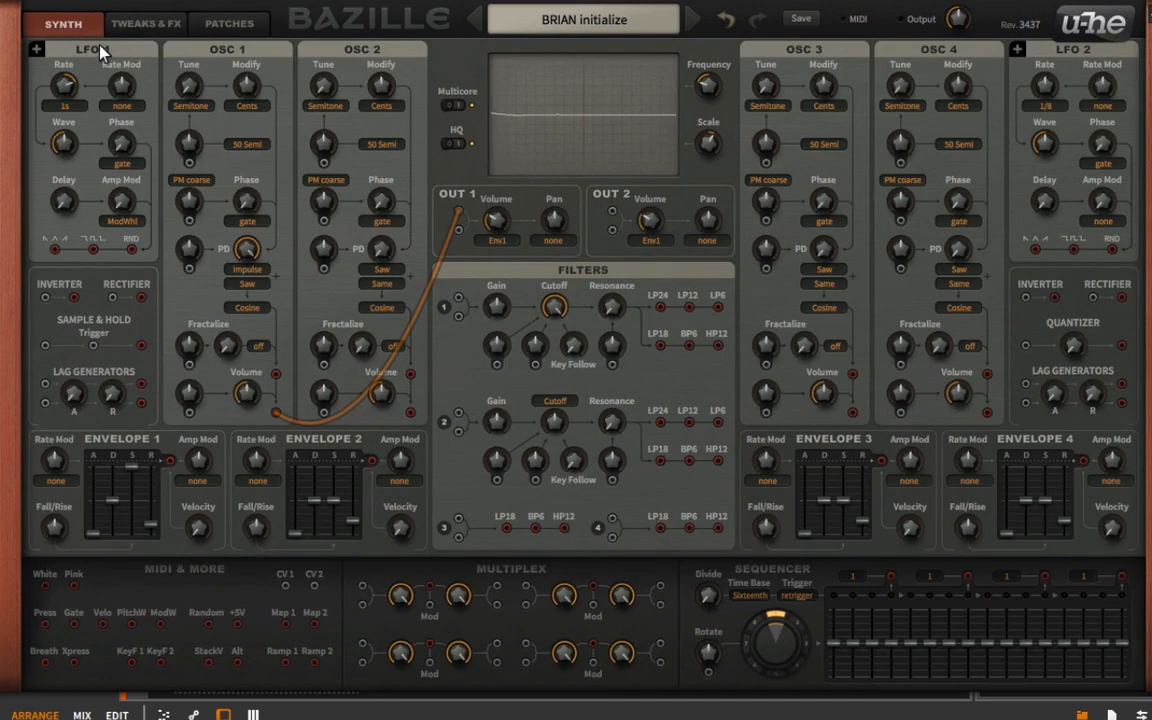
- Switch Oscillator 1's base waveform to TapMap1 and set its phase distortion amount to 56
{"action": "left_click", "coordinate": [258, 310]}
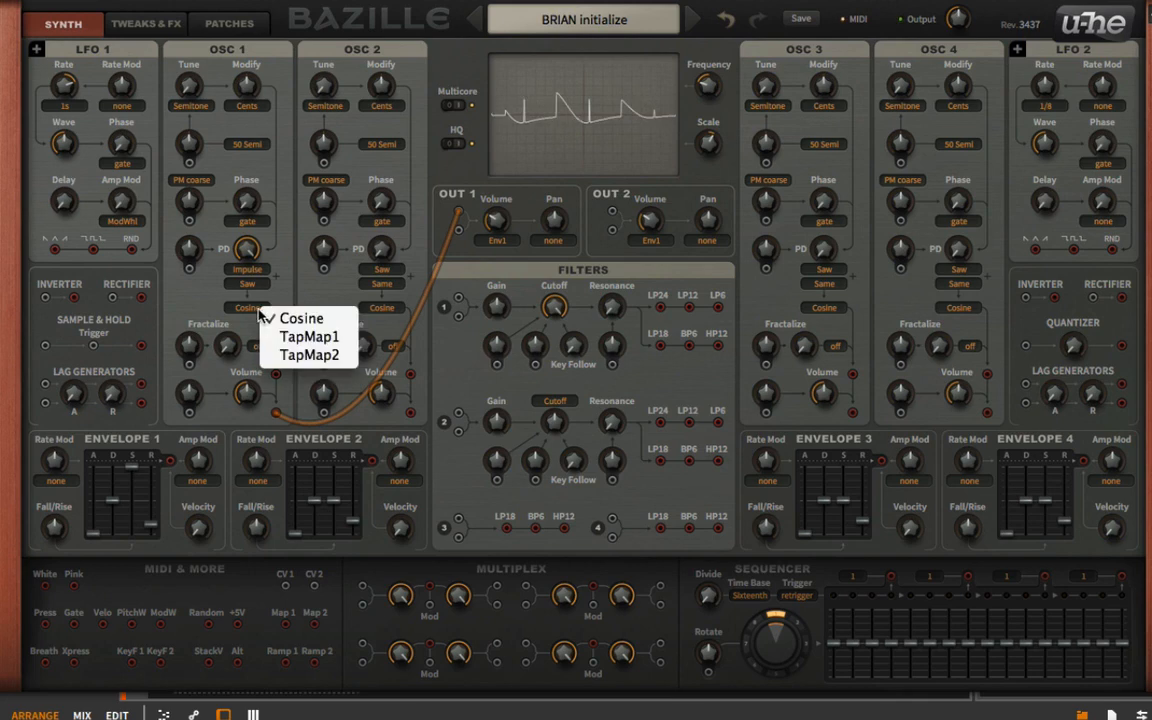
{"action": "left_click", "coordinate": [301, 340]}
{"action": "left_click_drag", "start_coordinate": [249, 250], "coordinate": [262, 305]}
- Randomize the curve of Mapping Generator 1
{"action": "left_click", "coordinate": [155, 35]}
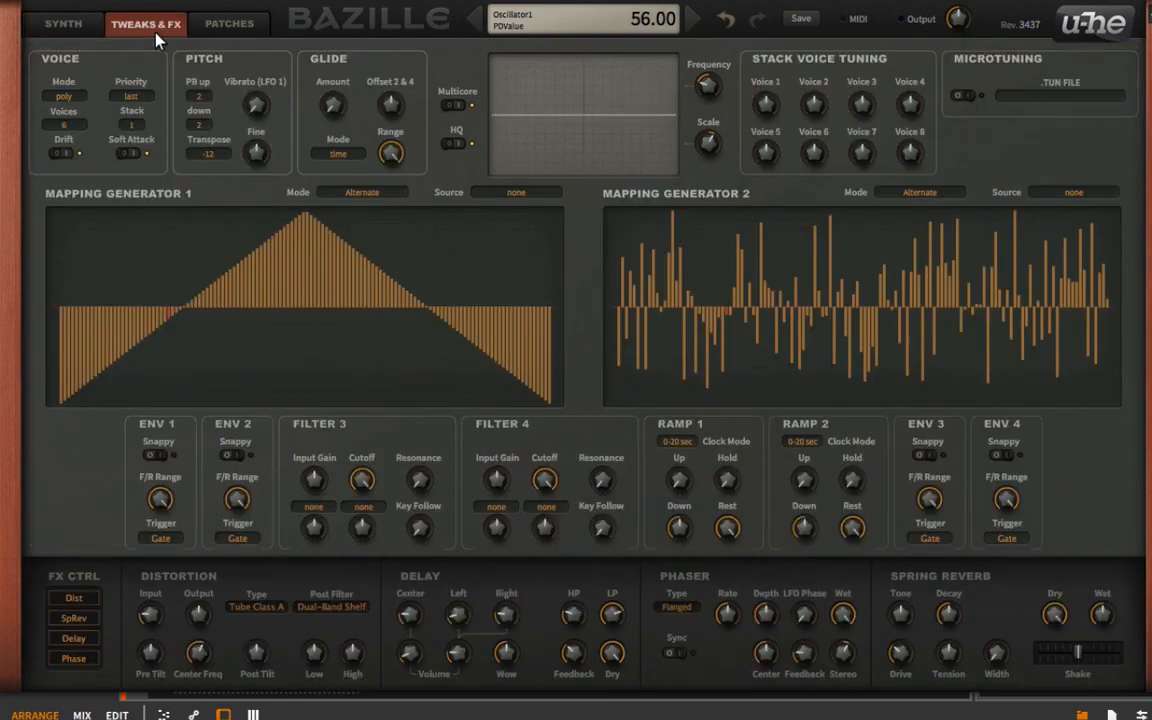
{"action": "right_click", "coordinate": [172, 226]}
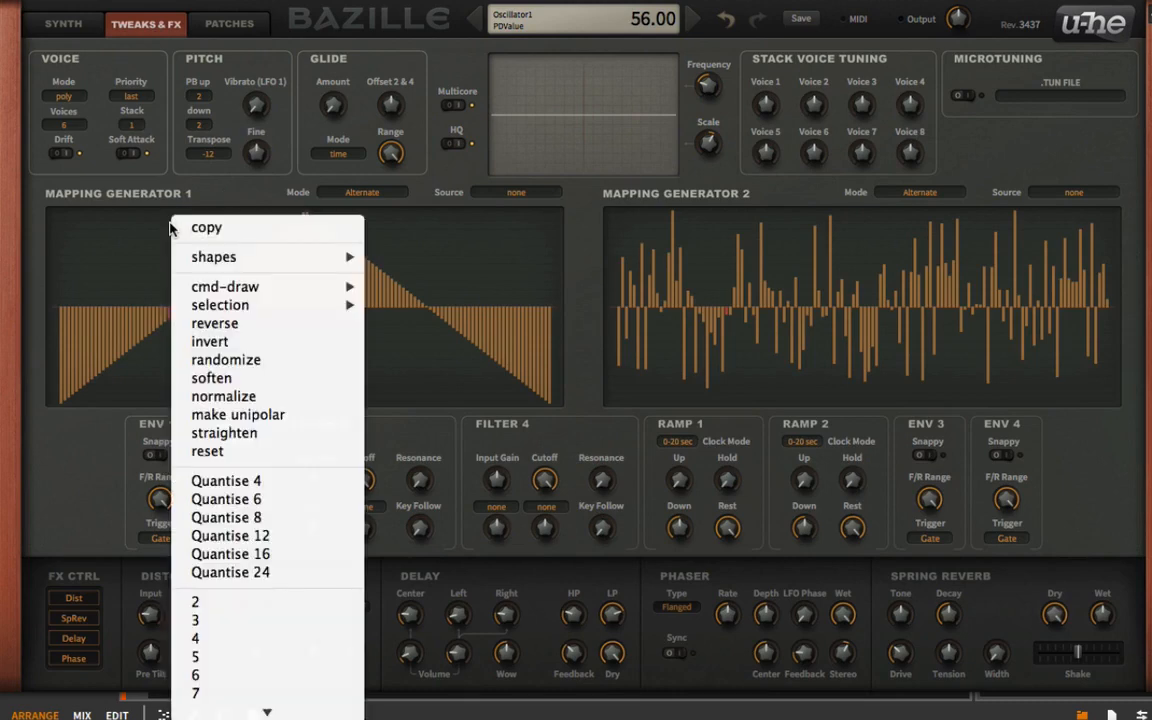
{"action": "left_click", "coordinate": [286, 362]}
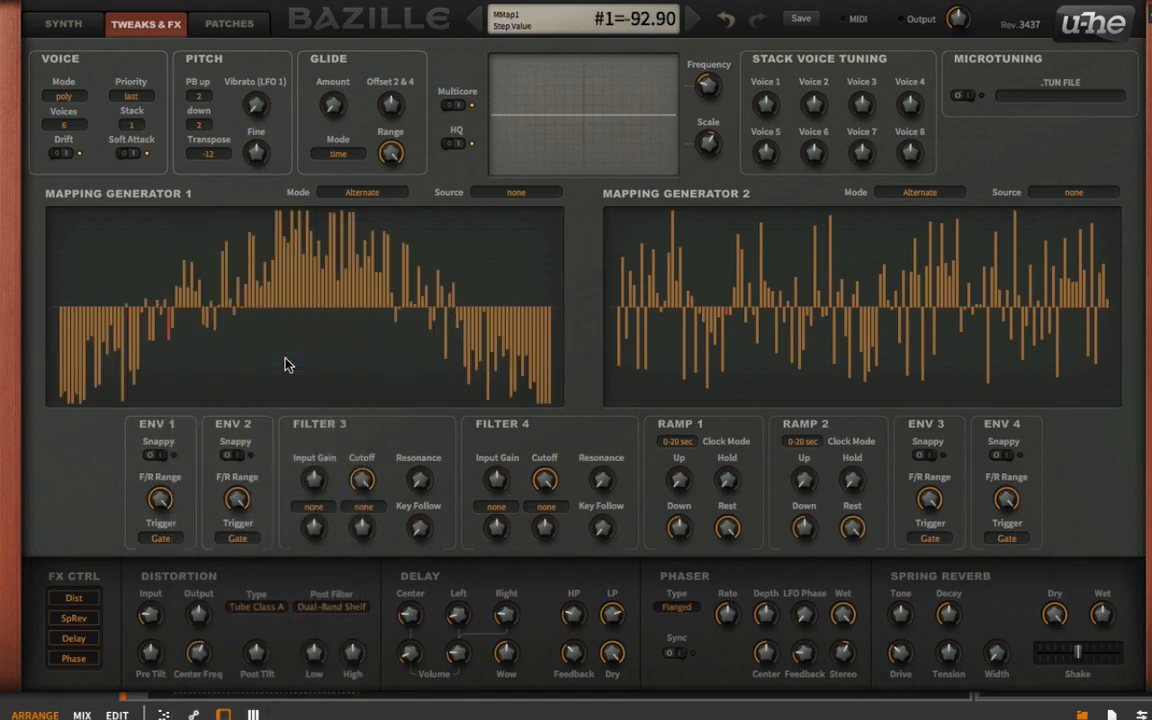
- Sweep Oscillator 1's phase distortion amount down to 21 and up to 57 to hear the randomized map
{"action": "left_click", "coordinate": [78, 26]}
{"action": "mouse_move", "coordinate": [256, 249]}
{"action": "left_mouse_down"}
{"action": "mouse_move", "coordinate": [265, 163]}
{"action": "mouse_move", "coordinate": [265, 208]}
{"action": "mouse_move", "coordinate": [252, 165]}
{"action": "mouse_move", "coordinate": [248, 240]}
{"action": "left_mouse_up"}
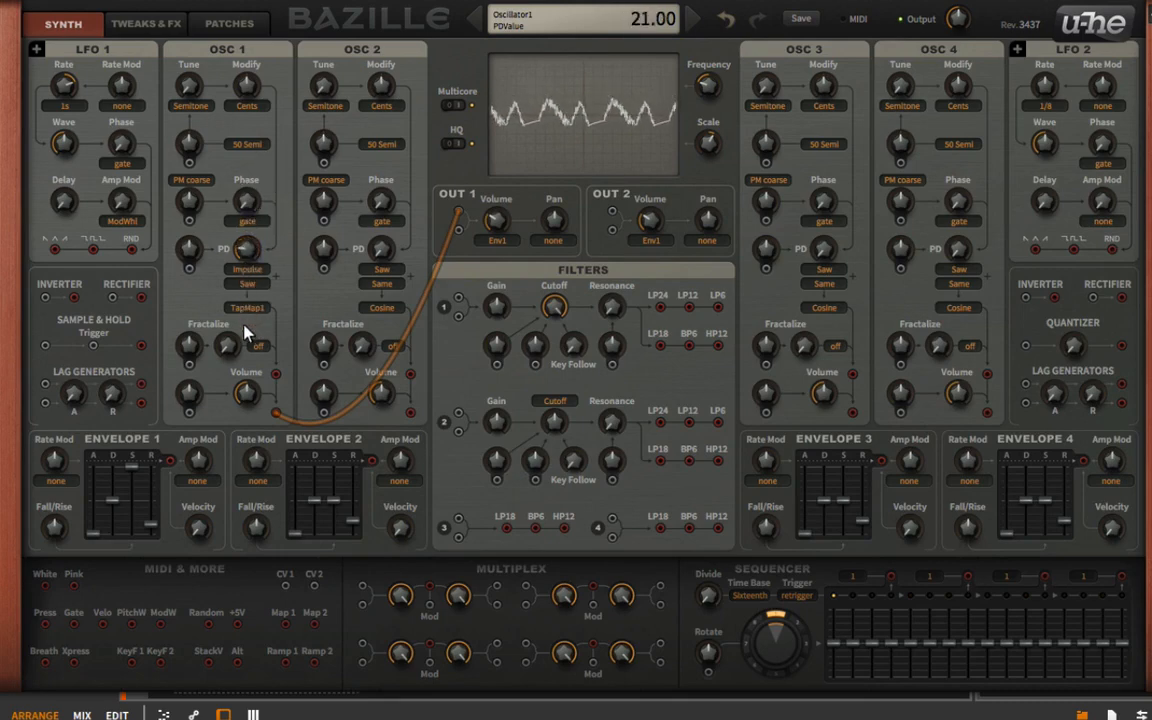
{"action": "left_click_drag", "start_coordinate": [247, 336], "coordinate": [240, 185]}
- Reverse Mapping Generator 1's curve and draw a freehand shape of raised and lowered blocks over most of it
{"action": "left_click", "coordinate": [146, 23]}
{"action": "right_click", "coordinate": [220, 284]}
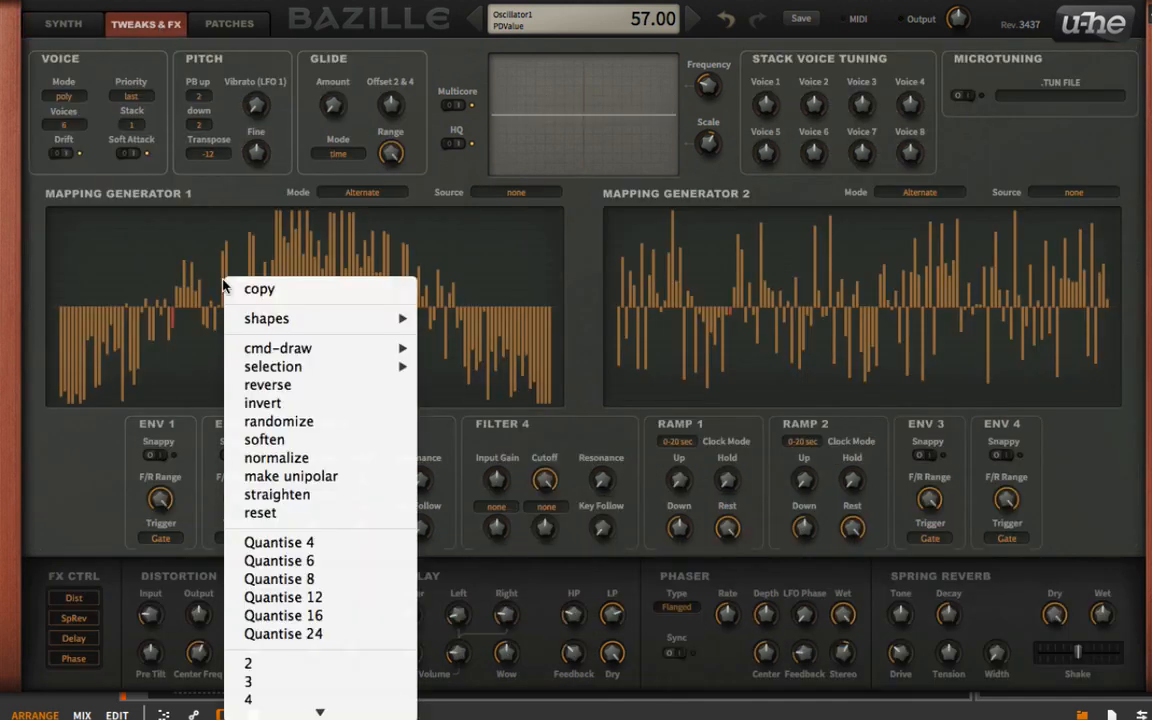
{"action": "left_click", "coordinate": [267, 385]}
{"action": "mouse_move", "coordinate": [66, 300]}
{"action": "left_mouse_down"}
{"action": "mouse_move", "coordinate": [190, 395]}
{"action": "mouse_move", "coordinate": [400, 255]}
{"action": "mouse_move", "coordinate": [340, 192]}
{"action": "mouse_move", "coordinate": [297, 357]}
{"action": "mouse_move", "coordinate": [435, 368]}
{"action": "mouse_move", "coordinate": [489, 296]}
{"action": "mouse_move", "coordinate": [472, 256]}
{"action": "mouse_move", "coordinate": [506, 337]}
{"action": "left_mouse_up"}
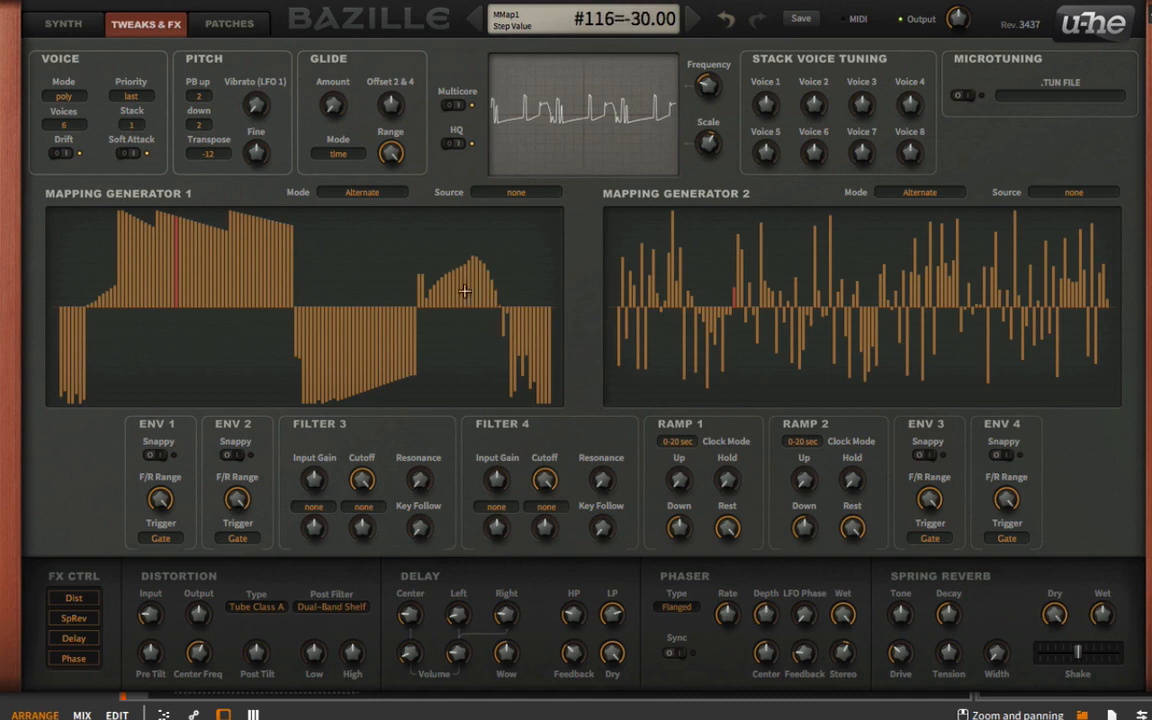
- Sweep Oscillator 1's phase distortion amount with the redrawn map, ending at 48
{"action": "left_click", "coordinate": [64, 24]}
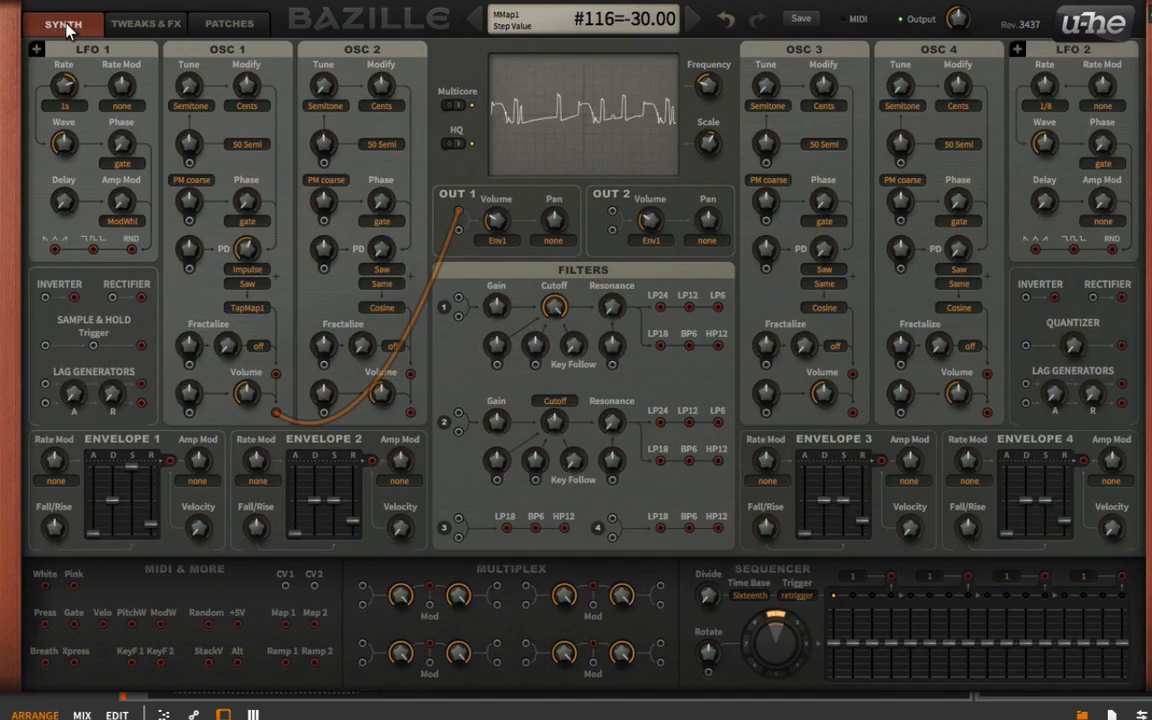
{"action": "left_click_drag", "start_coordinate": [258, 250], "coordinate": [206, 232]}
- Randomize Mapping Generator 1's hand-drawn curve and quantise its steps
{"action": "left_click", "coordinate": [184, 27]}
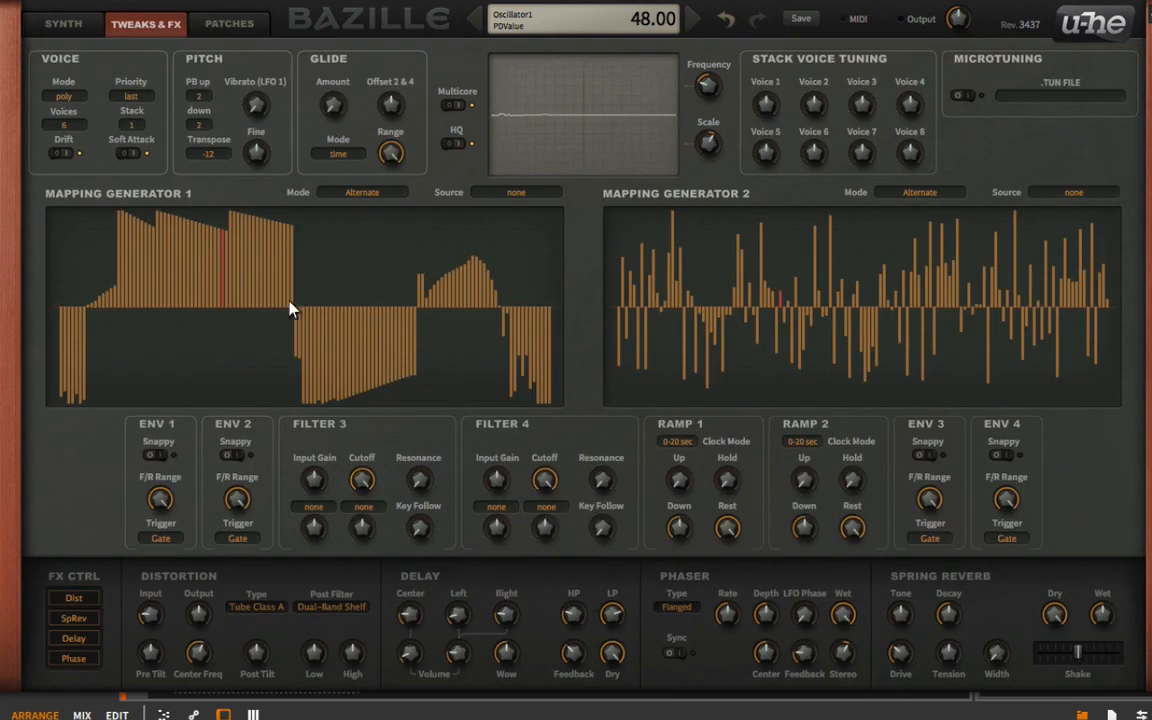
{"action": "right_click", "coordinate": [364, 237]}
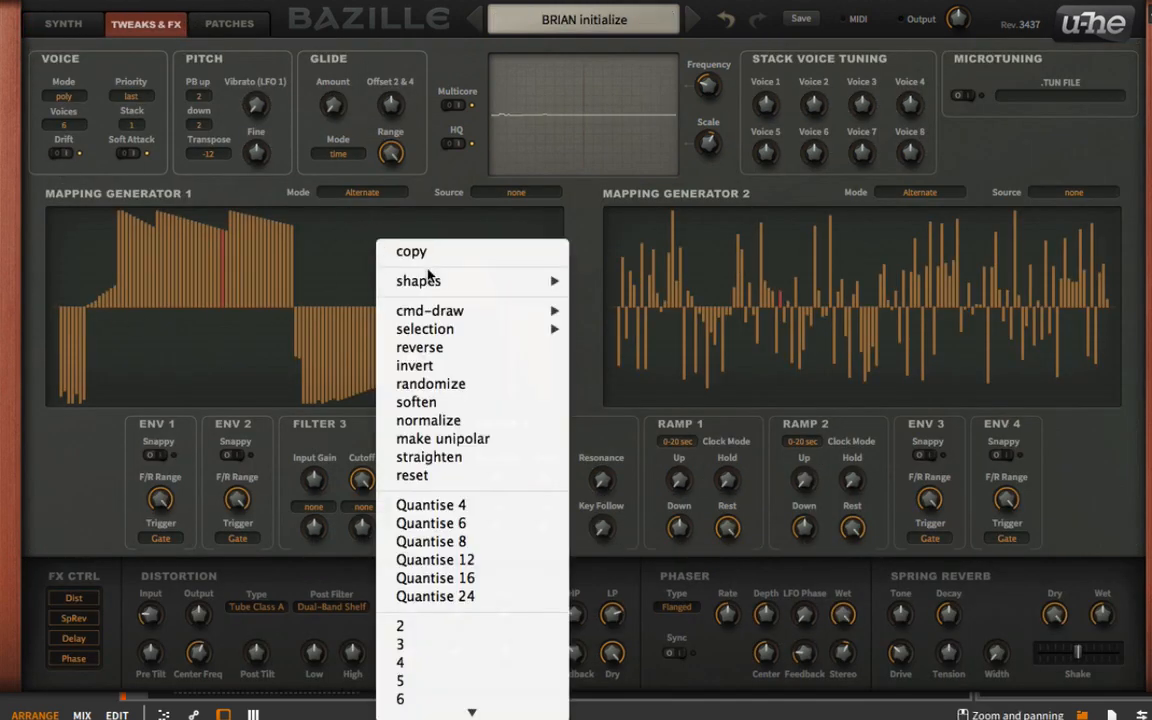
{"action": "mouse_move", "coordinate": [480, 283]}
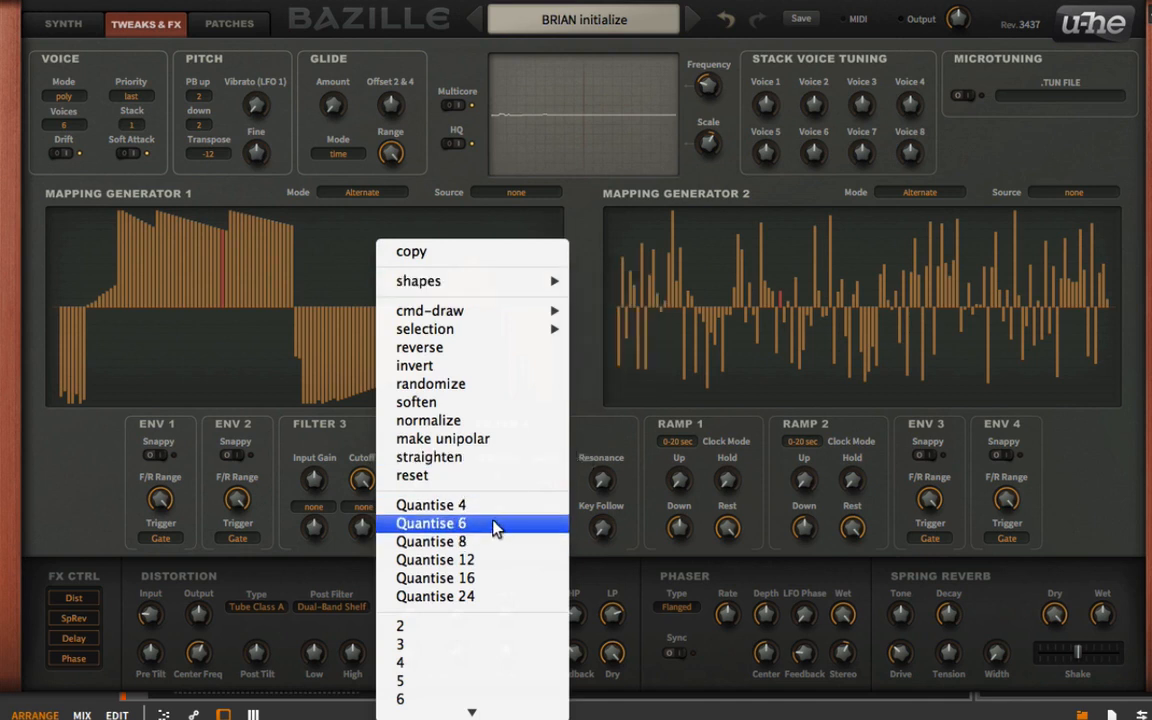
{"action": "left_click", "coordinate": [490, 383]}
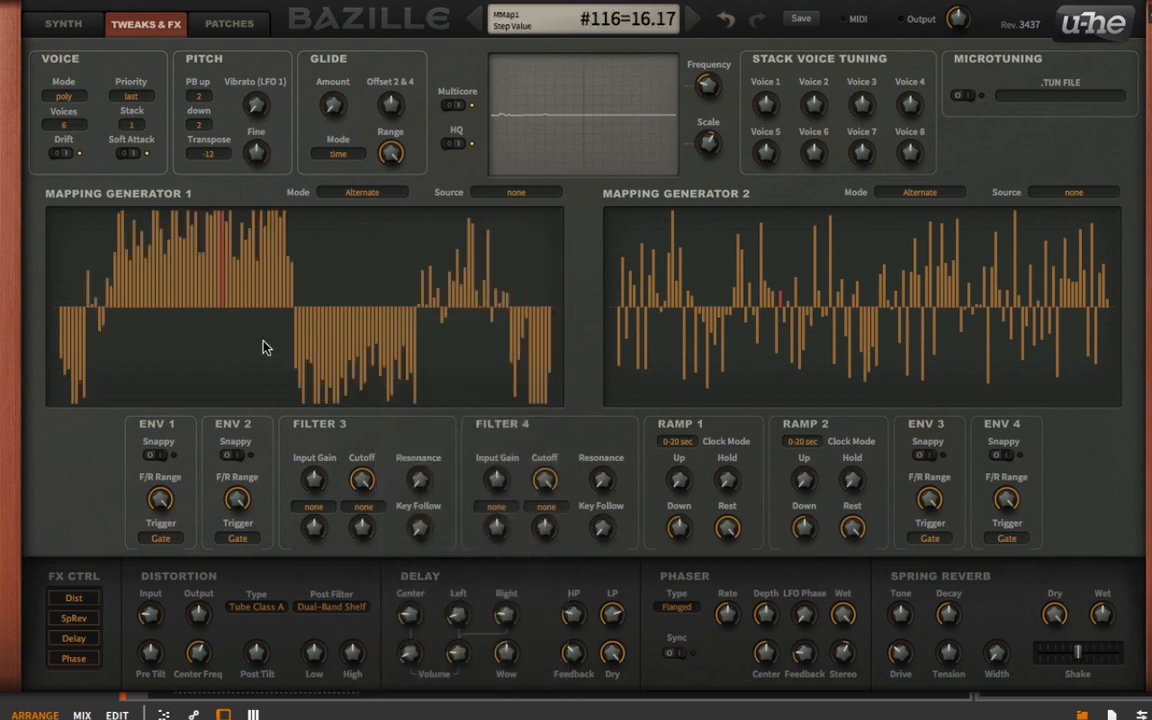
{"action": "right_click", "coordinate": [258, 340]}
{"action": "left_click", "coordinate": [341, 569]}
- Soften Mapping Generator 1's curve and quantise it to 24, and redraw part of its raised section freehand as a dip that climbs back up
{"action": "right_click", "coordinate": [275, 315]}
{"action": "left_click", "coordinate": [360, 469]}
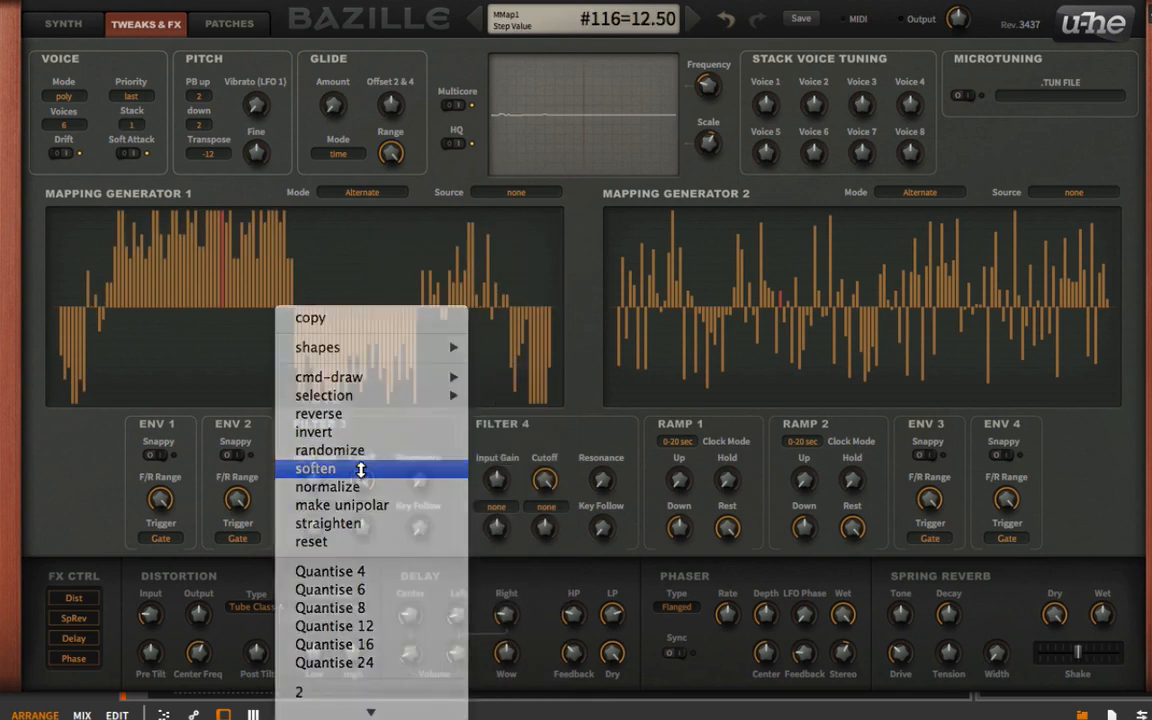
{"action": "right_click", "coordinate": [237, 329]}
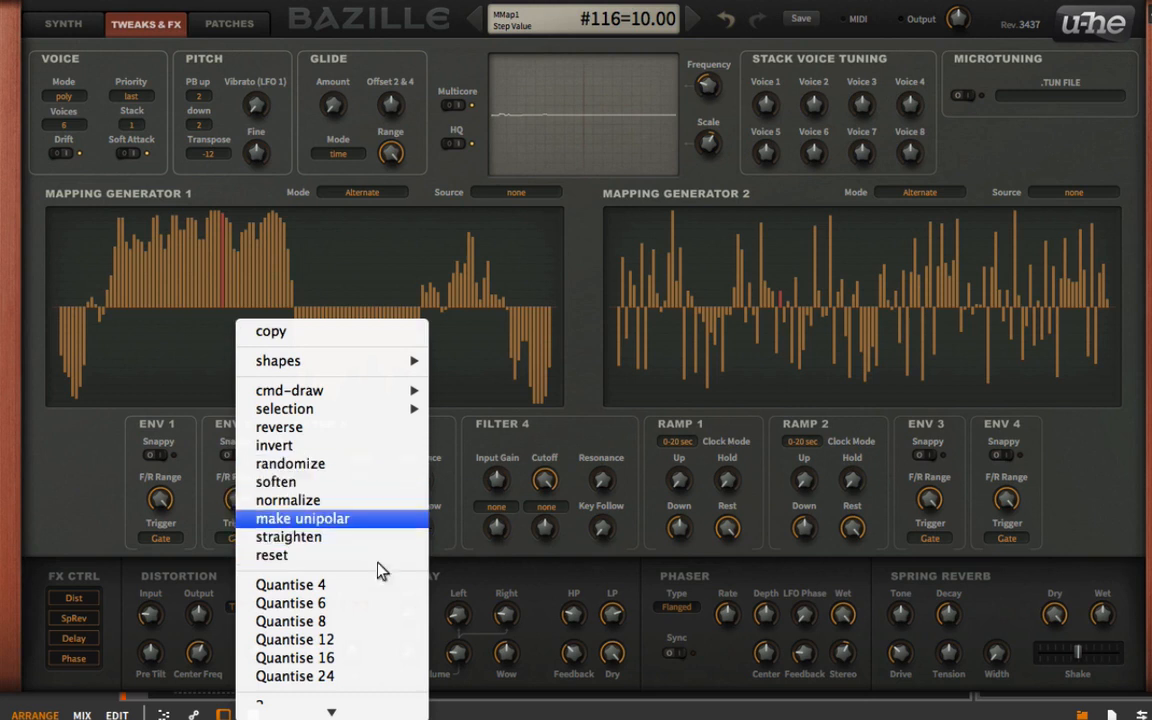
{"action": "left_click", "coordinate": [376, 684]}
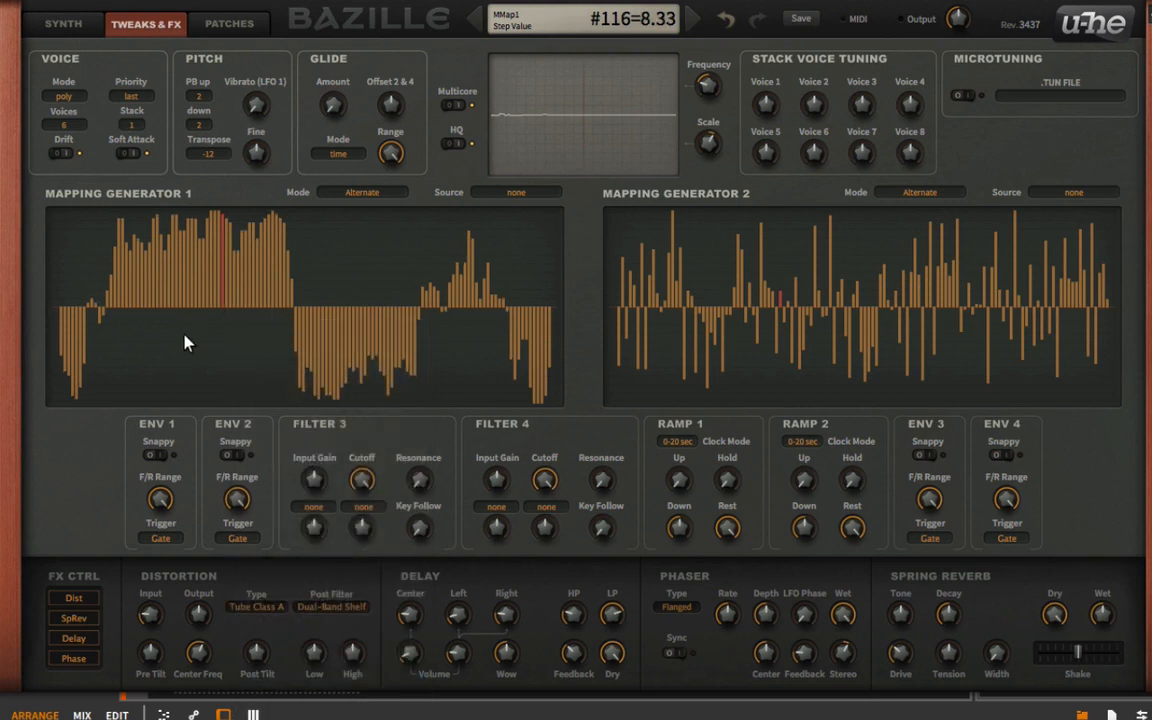
{"action": "mouse_move", "coordinate": [185, 343]}
{"action": "left_mouse_down"}
{"action": "mouse_move", "coordinate": [234, 342]}
{"action": "mouse_move", "coordinate": [292, 245]}
{"action": "left_mouse_up"}
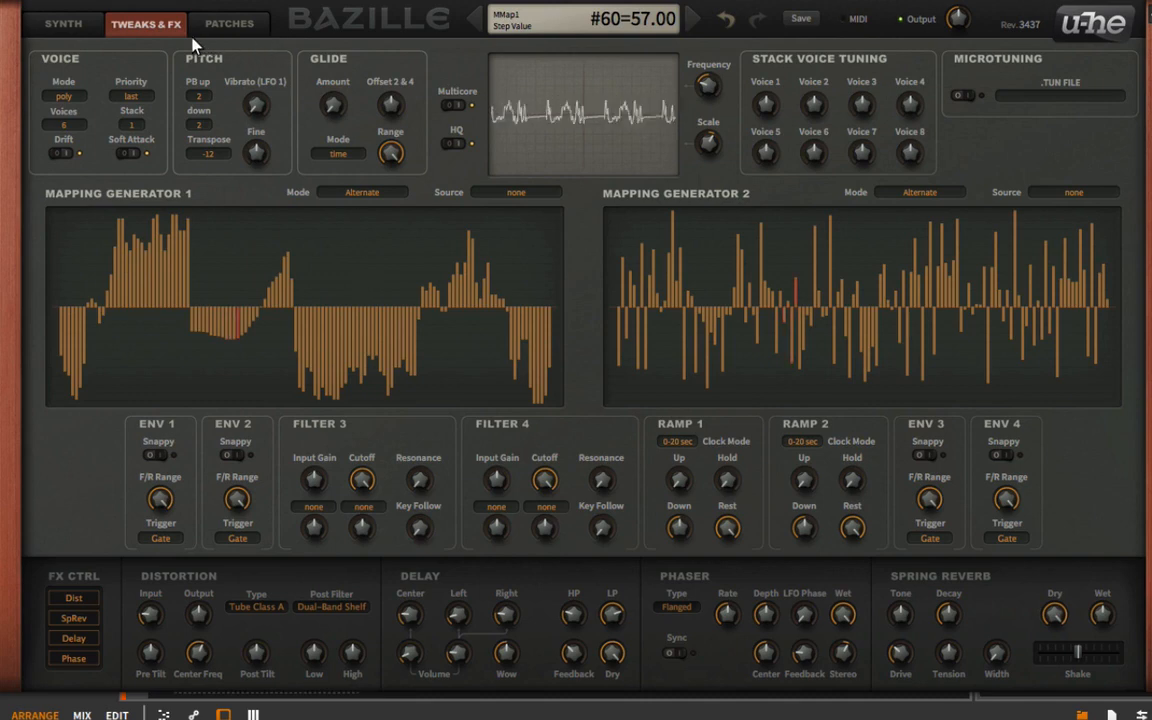
- Lower Oscillator 1's phase distortion amount, modulate it from LFO 1 with a depth of 40, and slow LFO 1's rate
{"action": "left_click", "coordinate": [78, 23]}
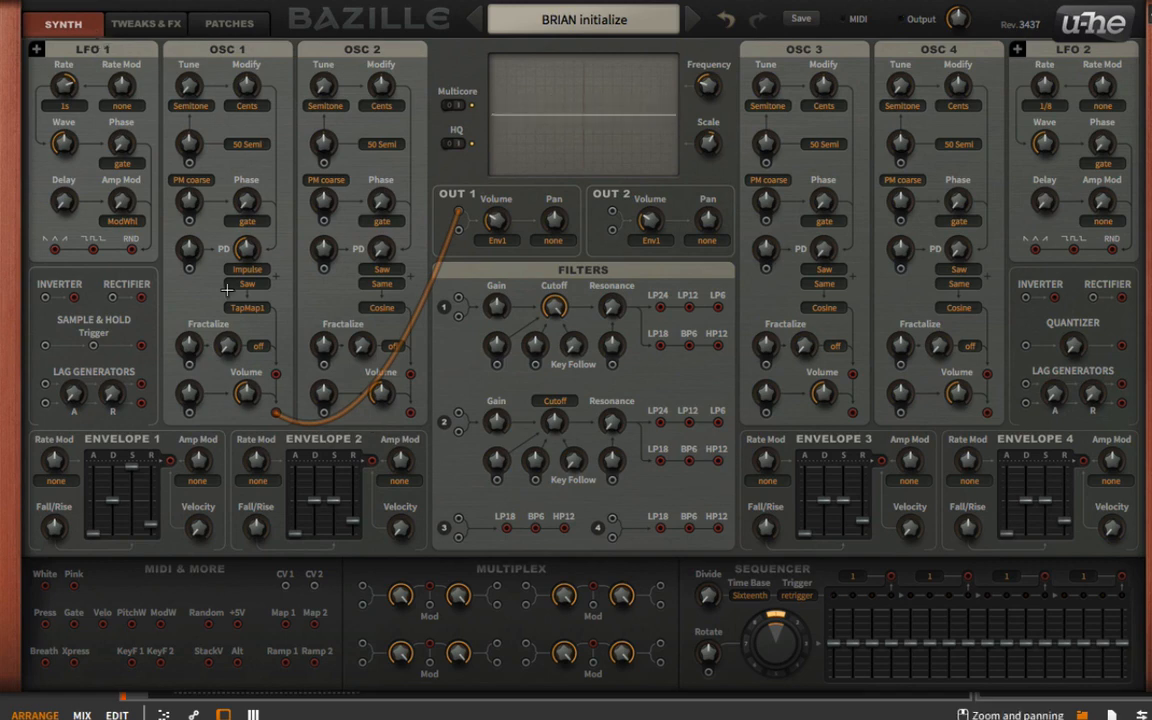
{"action": "left_click_drag", "start_coordinate": [247, 248], "coordinate": [266, 304]}
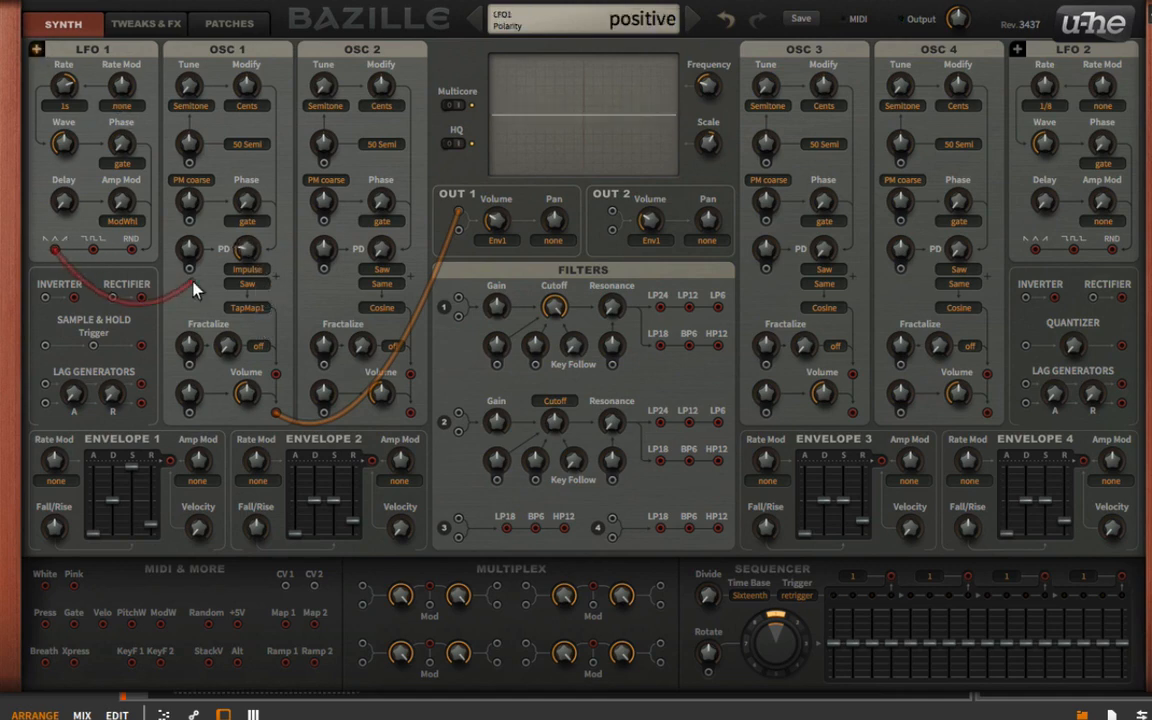
{"action": "left_click_drag", "start_coordinate": [192, 284], "coordinate": [193, 253]}
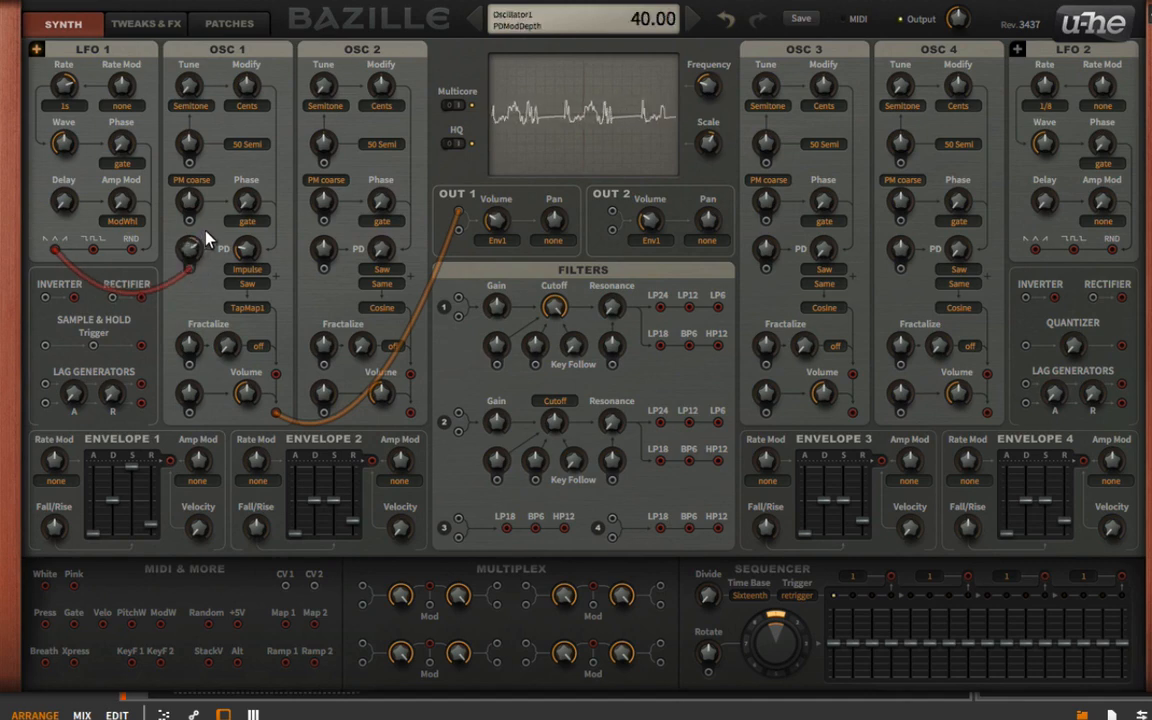
{"action": "left_click_drag", "start_coordinate": [69, 118], "coordinate": [72, 137]}
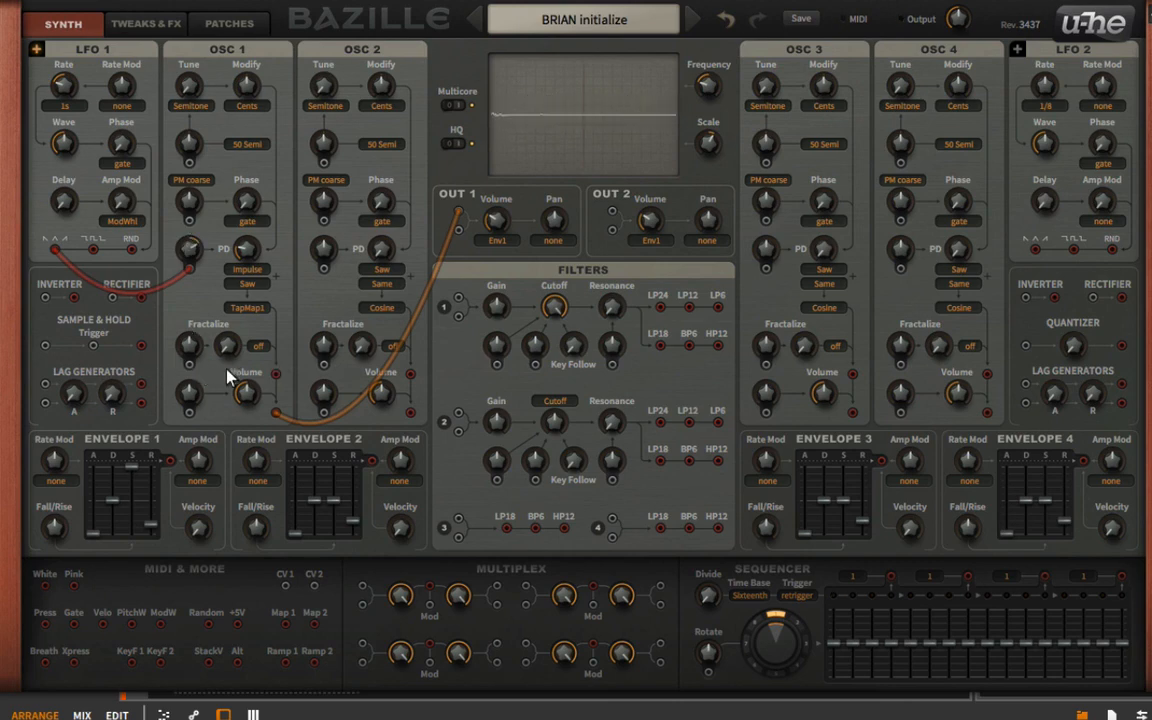
- Try Oscillator 1's Fractalize with the Saw and Max types while raising its amount, and switch the type back to off
{"action": "left_click", "coordinate": [259, 346]}
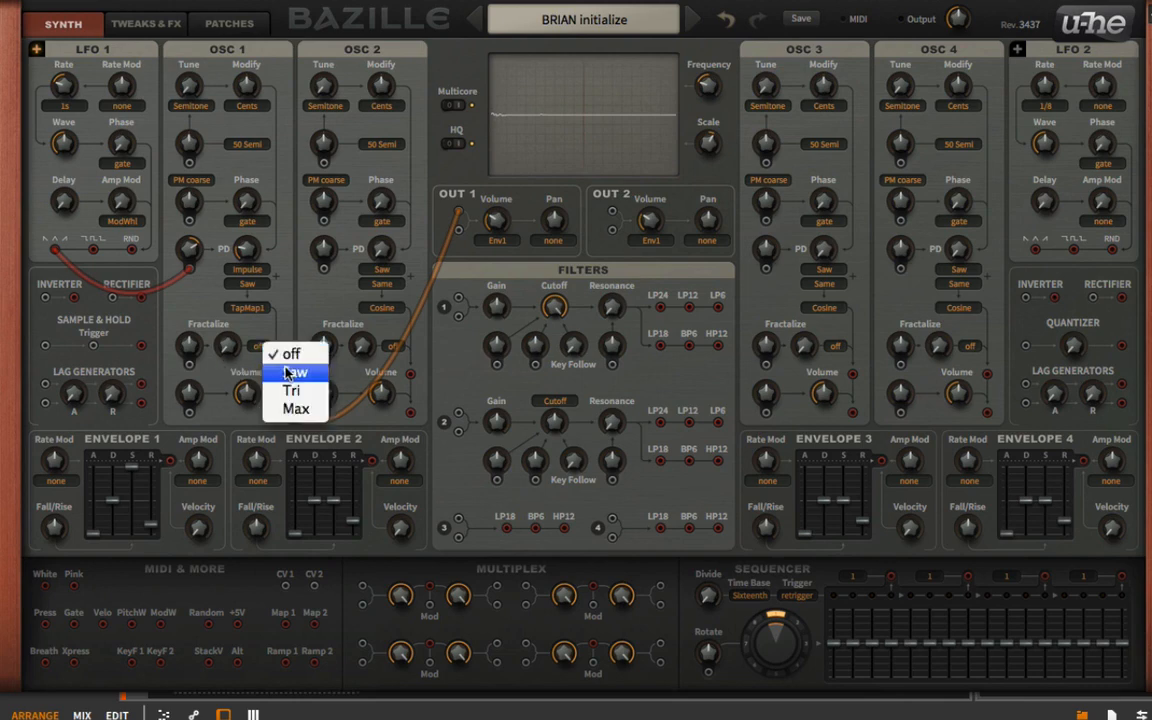
{"action": "left_click", "coordinate": [289, 373]}
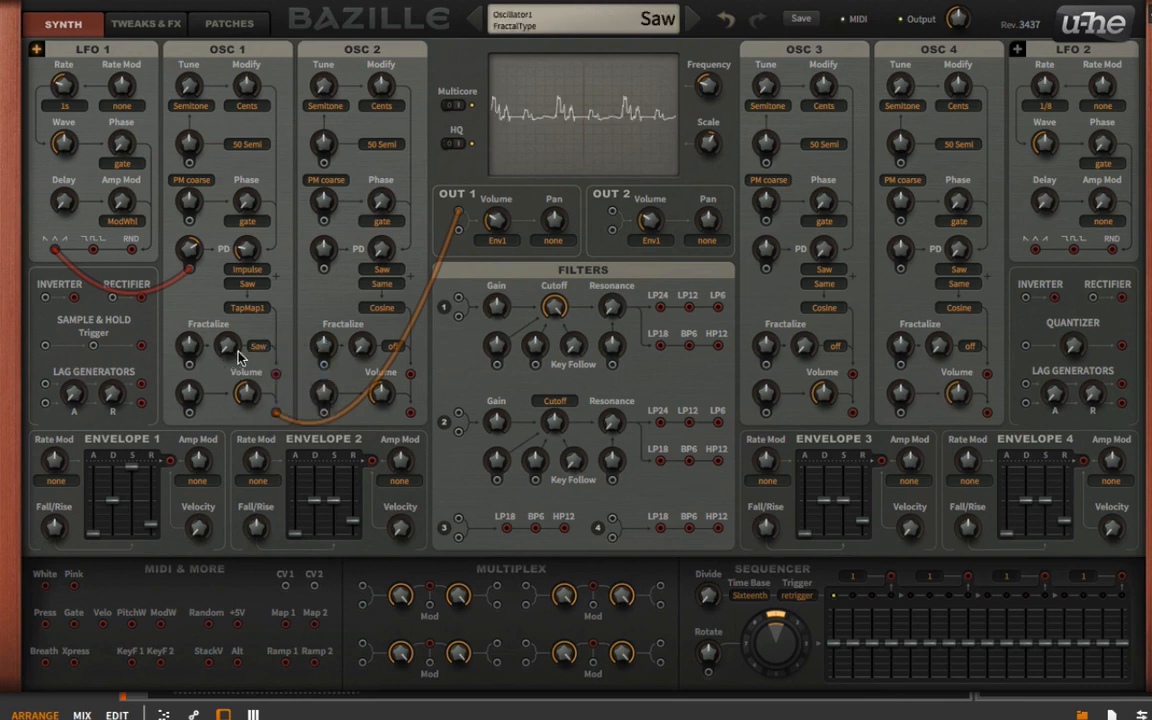
{"action": "left_click_drag", "start_coordinate": [222, 338], "coordinate": [265, 350]}
{"action": "left_click", "coordinate": [258, 346]}
{"action": "left_click", "coordinate": [296, 410]}
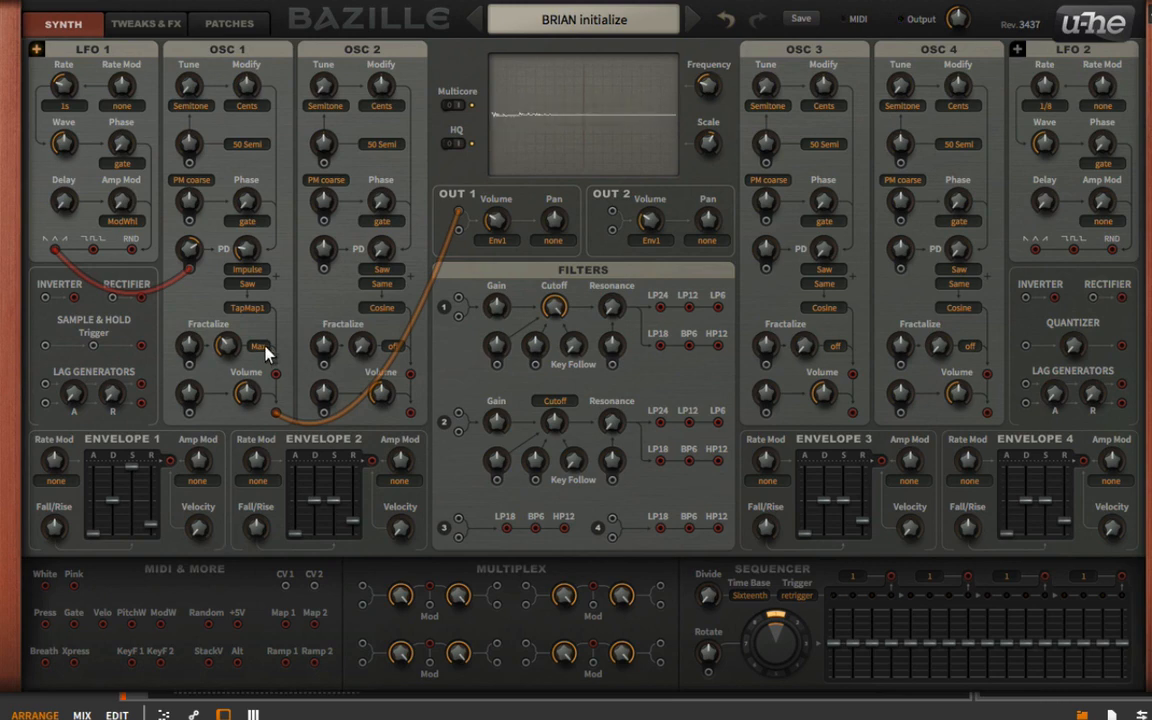
{"action": "left_click", "coordinate": [260, 346]}
{"action": "left_click", "coordinate": [260, 316]}
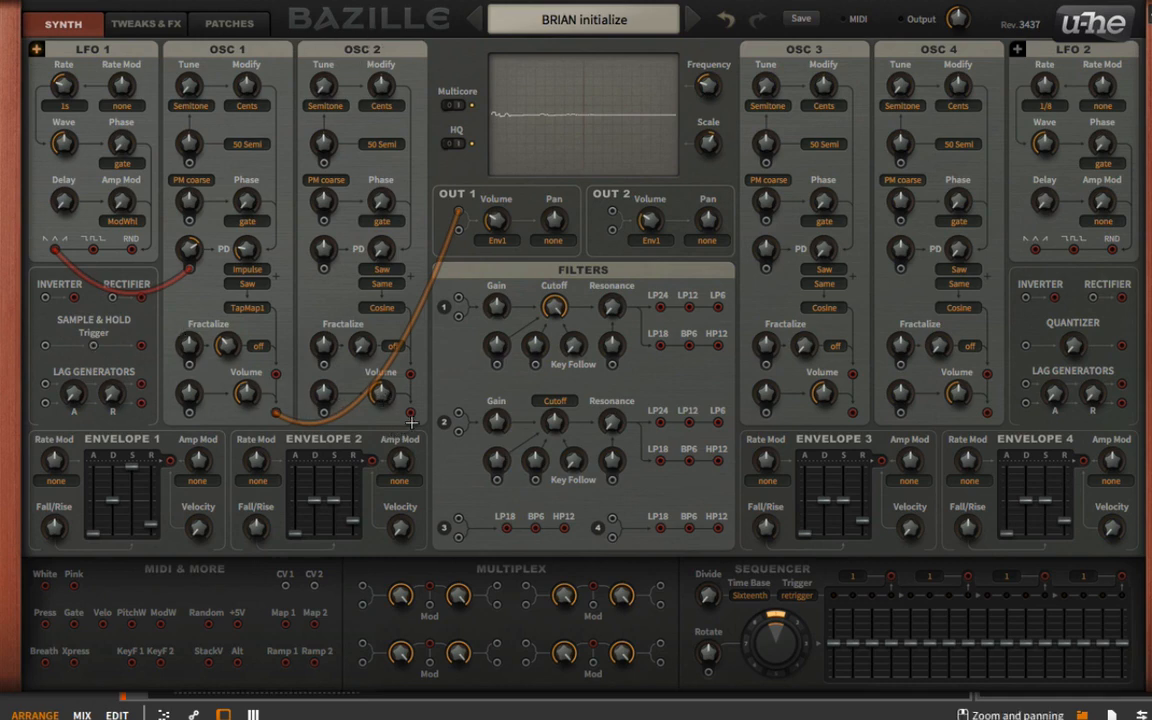
- Modulate Oscillator 1's Fractalize from Oscillator 2's output with a depth of 2.30, comparing the Saw and Tri types before settling on Max
{"action": "left_click_drag", "start_coordinate": [410, 411], "coordinate": [210, 330]}
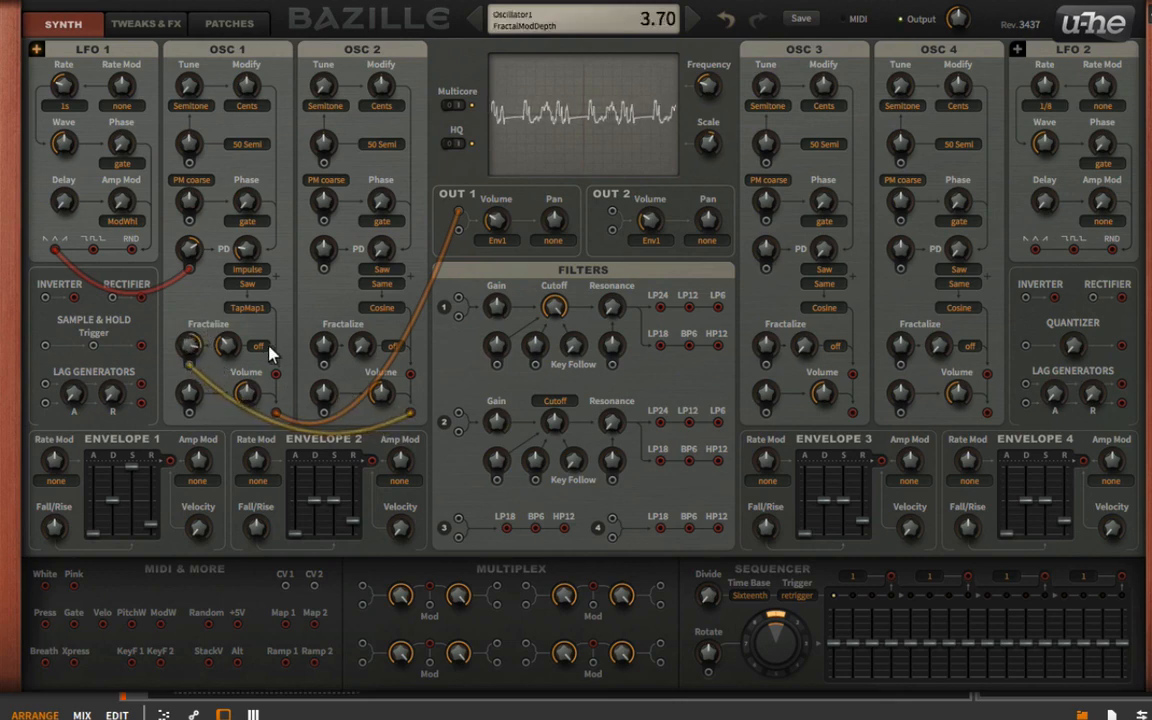
{"action": "left_click", "coordinate": [259, 346]}
{"action": "left_click", "coordinate": [292, 370]}
{"action": "left_click", "coordinate": [259, 346]}
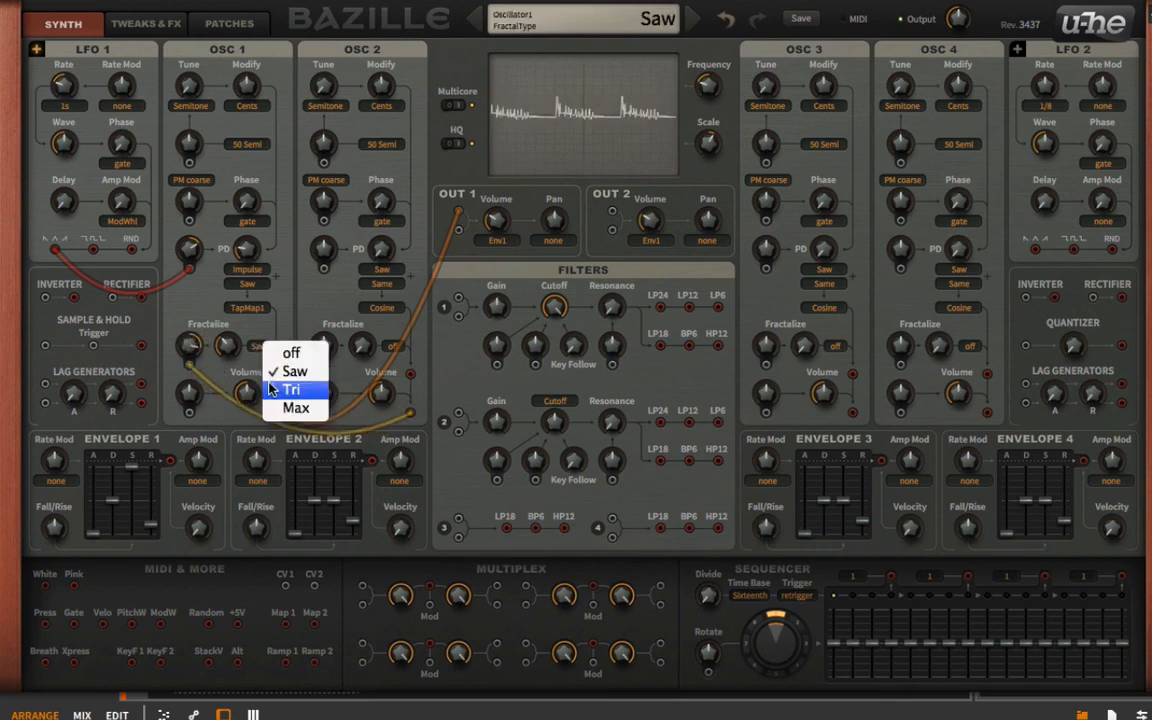
{"action": "left_click", "coordinate": [270, 388]}
{"action": "left_click", "coordinate": [259, 346]}
{"action": "left_click", "coordinate": [268, 408]}
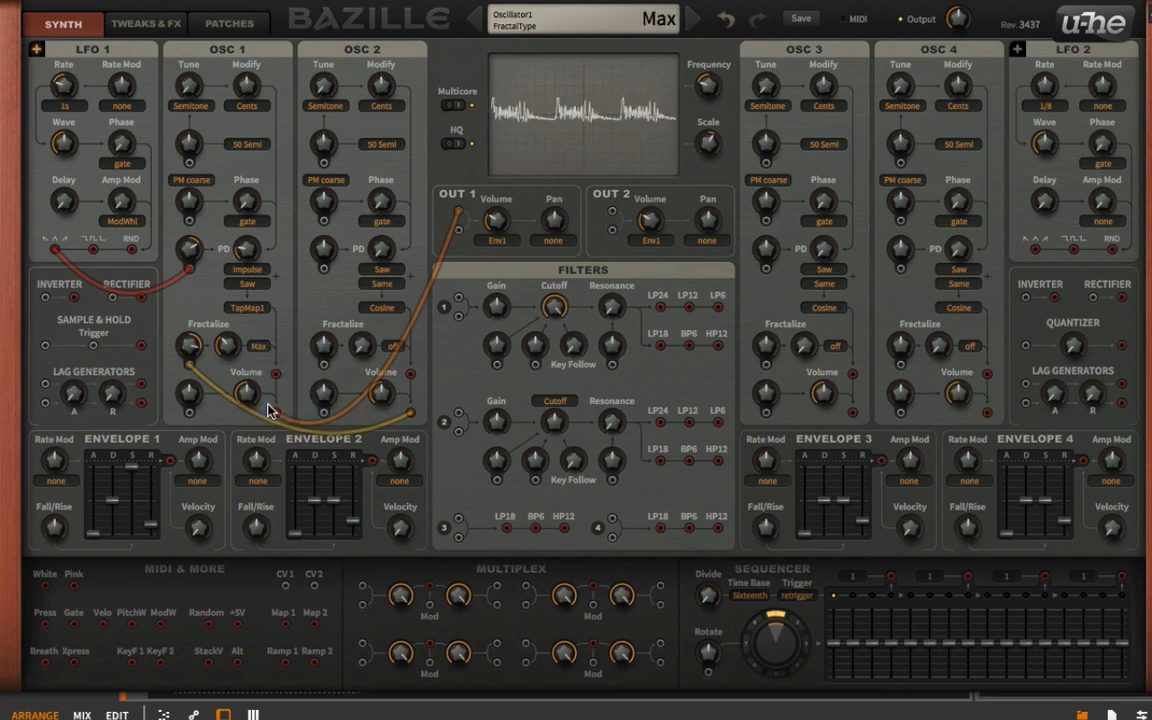
{"action": "left_click_drag", "start_coordinate": [192, 350], "coordinate": [213, 373]}
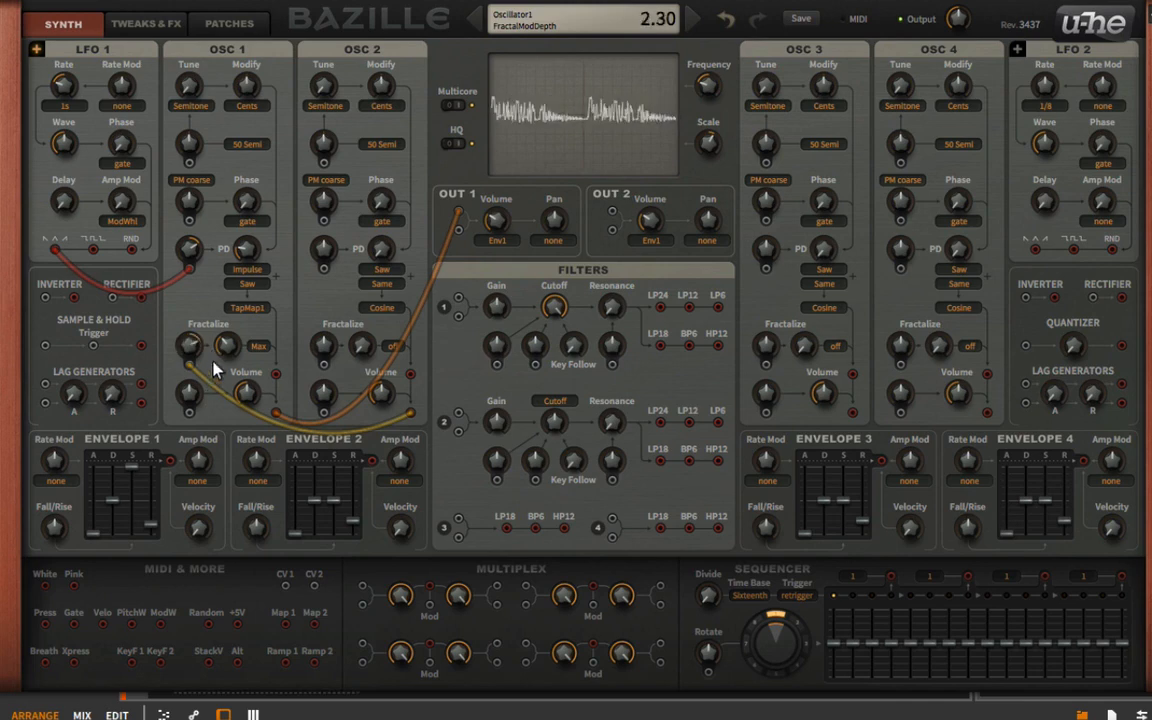
- Raise Oscillator 2's tune to 10, switch its tuning mode to Hertz and set the tune to 2
{"action": "left_click_drag", "start_coordinate": [323, 86], "coordinate": [343, 46]}
{"action": "left_click", "coordinate": [338, 105]}
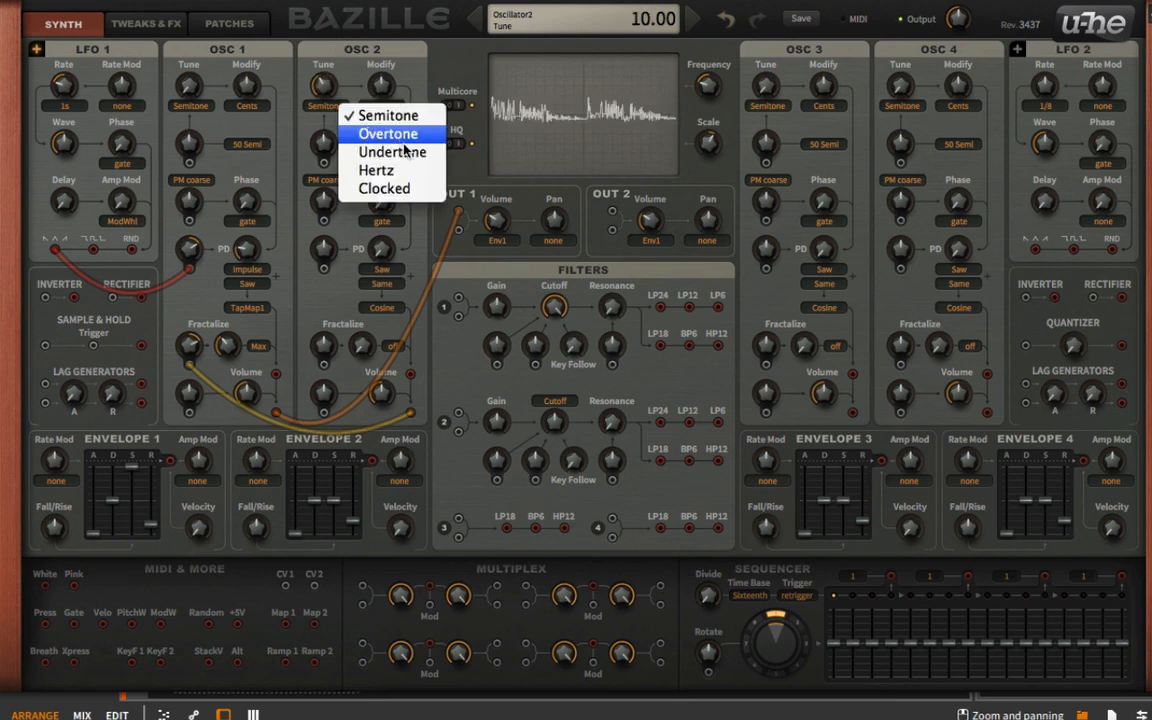
{"action": "left_click", "coordinate": [382, 171]}
{"action": "left_click_drag", "start_coordinate": [316, 95], "coordinate": [290, 76]}
- Switch Oscillator 2's Modify mode to 5 Hertz and set its fine tune to -25
{"action": "left_click", "coordinate": [376, 108]}
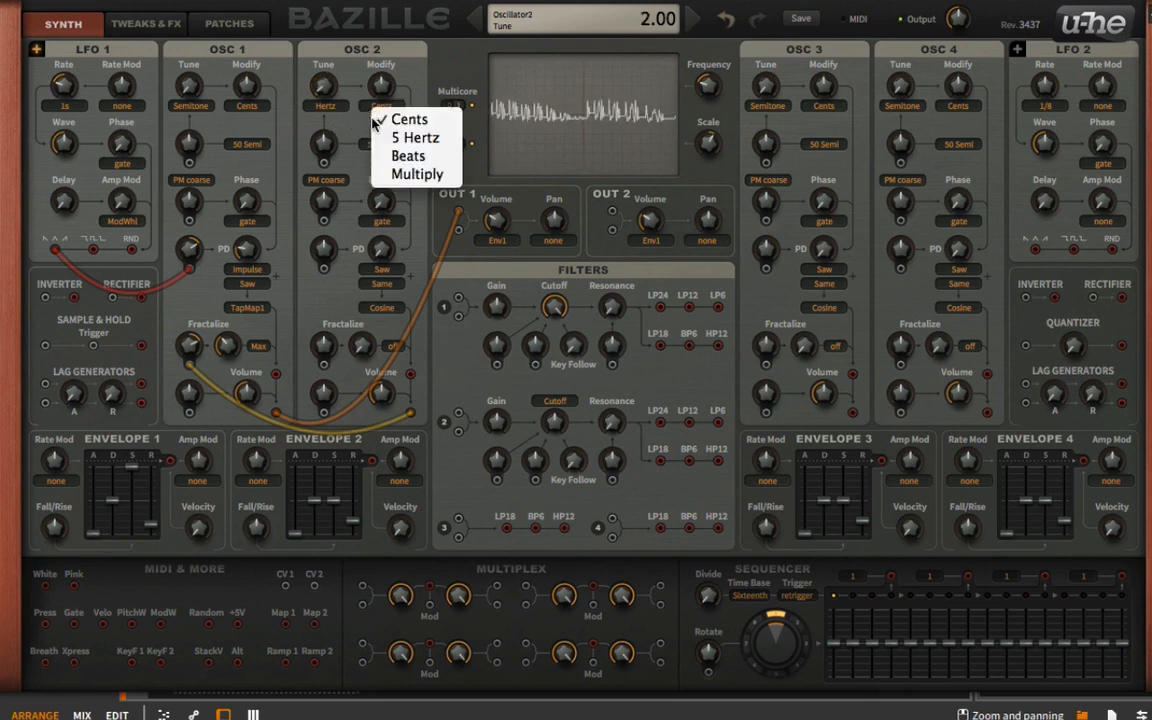
{"action": "left_click", "coordinate": [385, 138]}
{"action": "left_click_drag", "start_coordinate": [380, 83], "coordinate": [386, 125]}
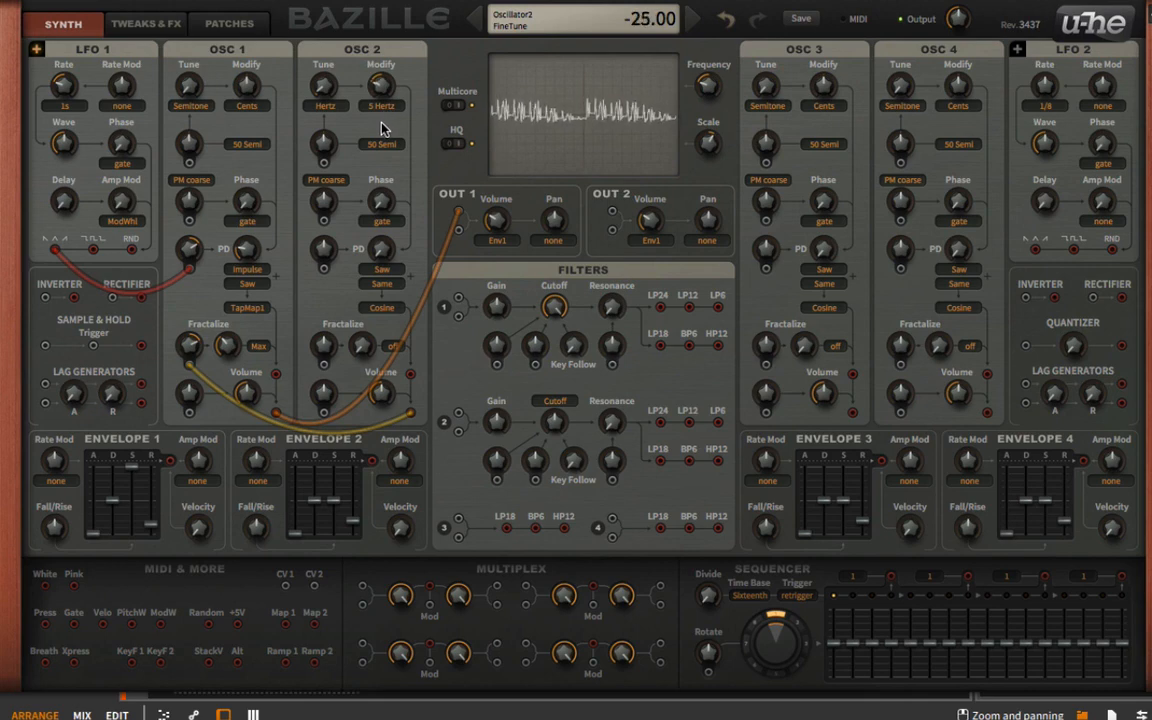
{"action": "left_click", "coordinate": [321, 78]}
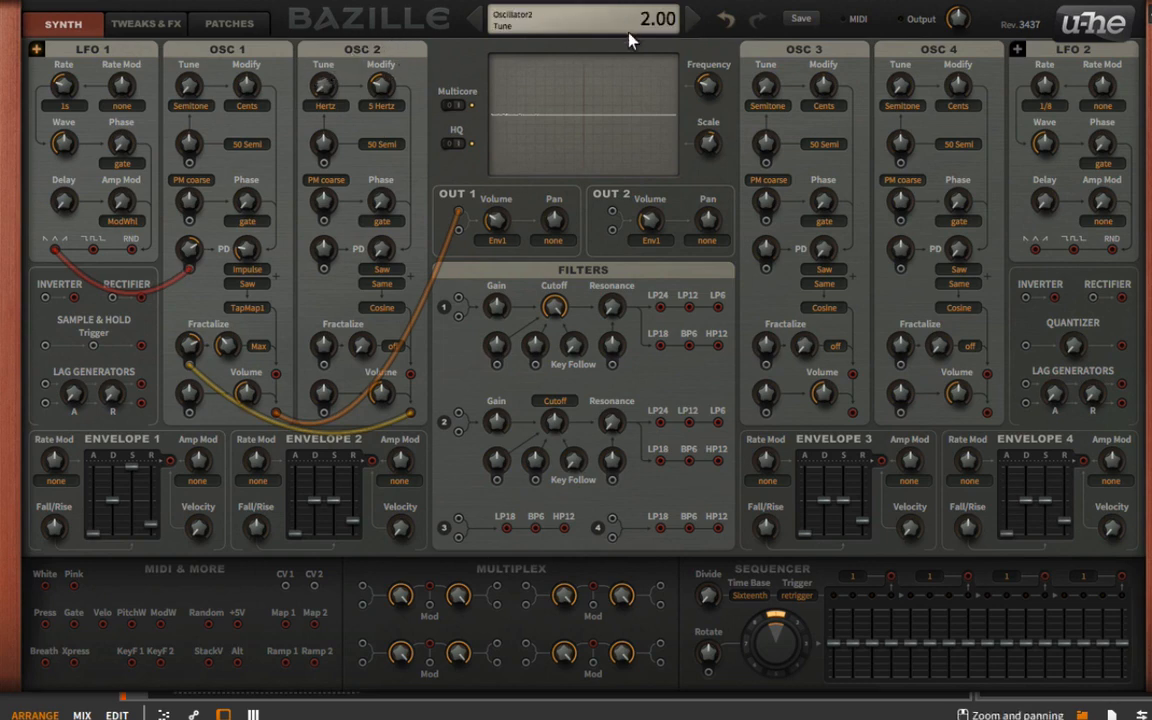
{"action": "left_click", "coordinate": [383, 107]}
{"action": "left_click", "coordinate": [330, 100]}
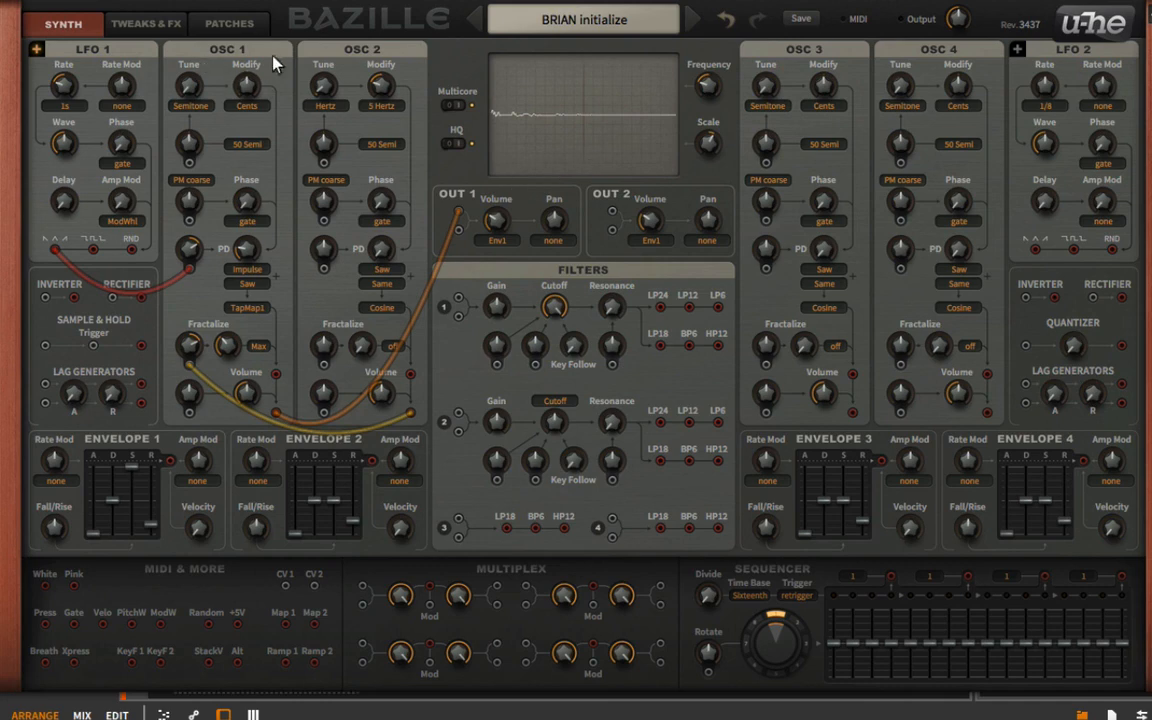
- Route Oscillator 1 through Filter 1's LP12 output to Out 1, with a lowered cutoff, raised resonance and key follow at 26
{"action": "left_click_drag", "start_coordinate": [470, 207], "coordinate": [458, 302]}
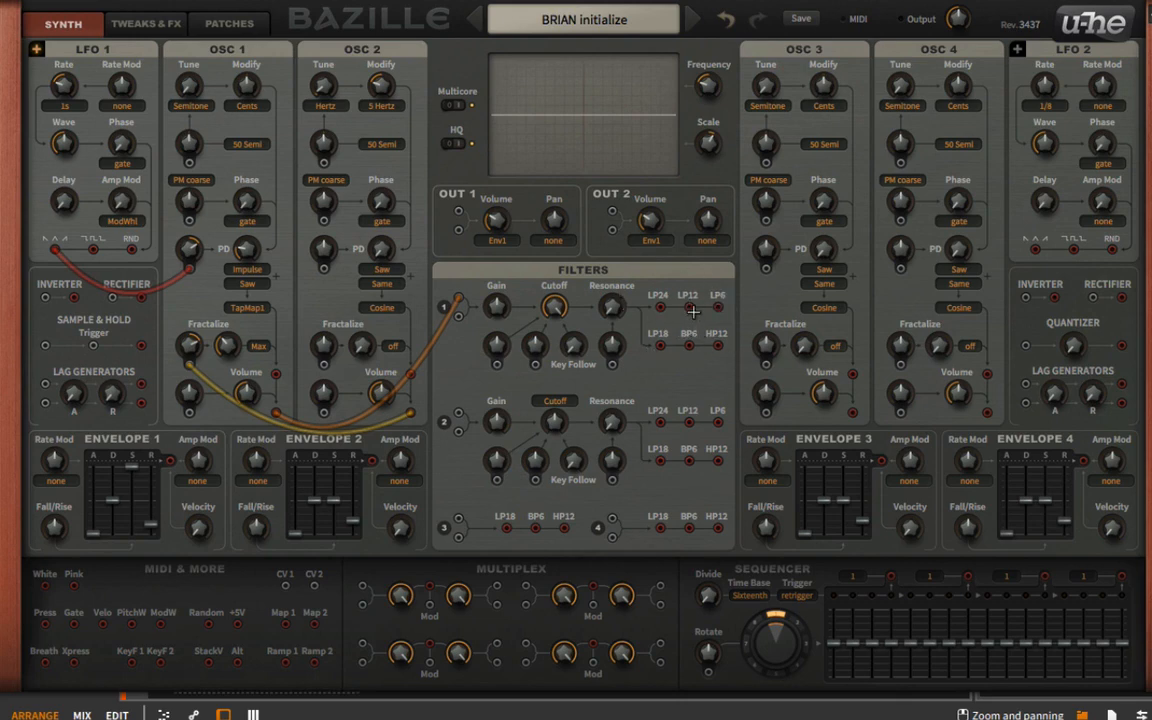
{"action": "left_click_drag", "start_coordinate": [690, 309], "coordinate": [458, 212]}
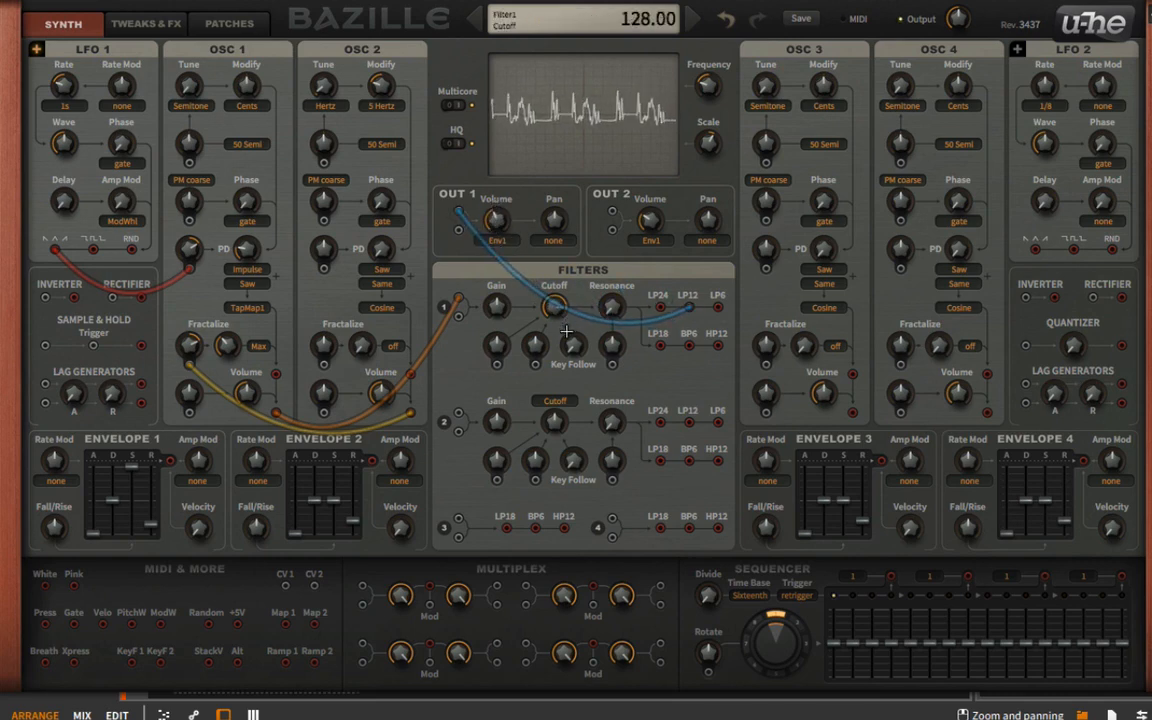
{"action": "left_click_drag", "start_coordinate": [567, 331], "coordinate": [572, 350]}
{"action": "left_click_drag", "start_coordinate": [615, 309], "coordinate": [623, 239]}
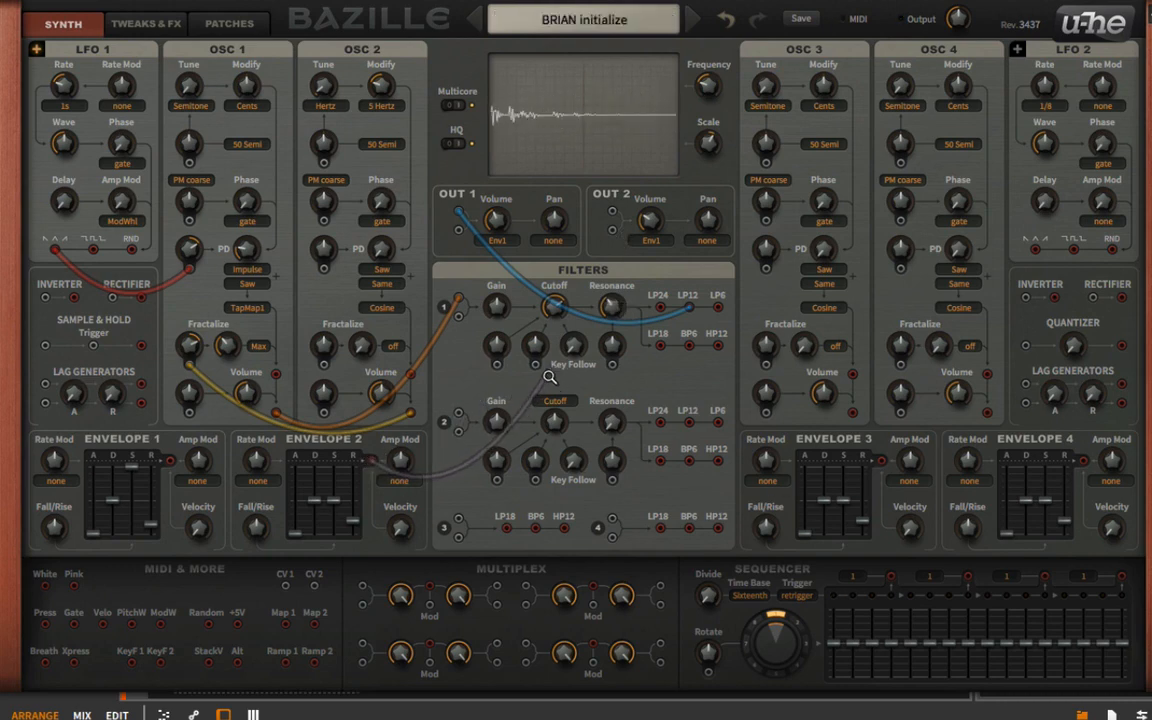
{"action": "left_click_drag", "start_coordinate": [572, 345], "coordinate": [576, 303]}
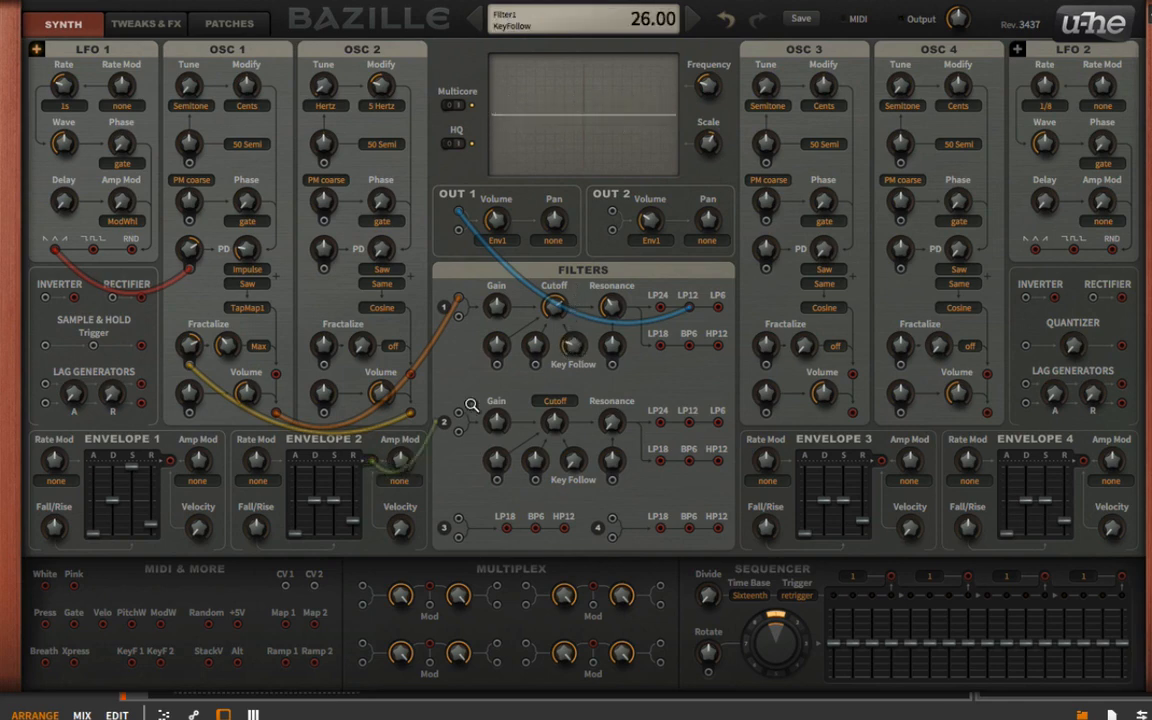
- Modulate Filter 1's cutoff from Envelope 2 with sustain at 0 and a shorter decay, and set the cutoff to 81
{"action": "left_click_drag", "start_coordinate": [371, 461], "coordinate": [535, 332]}
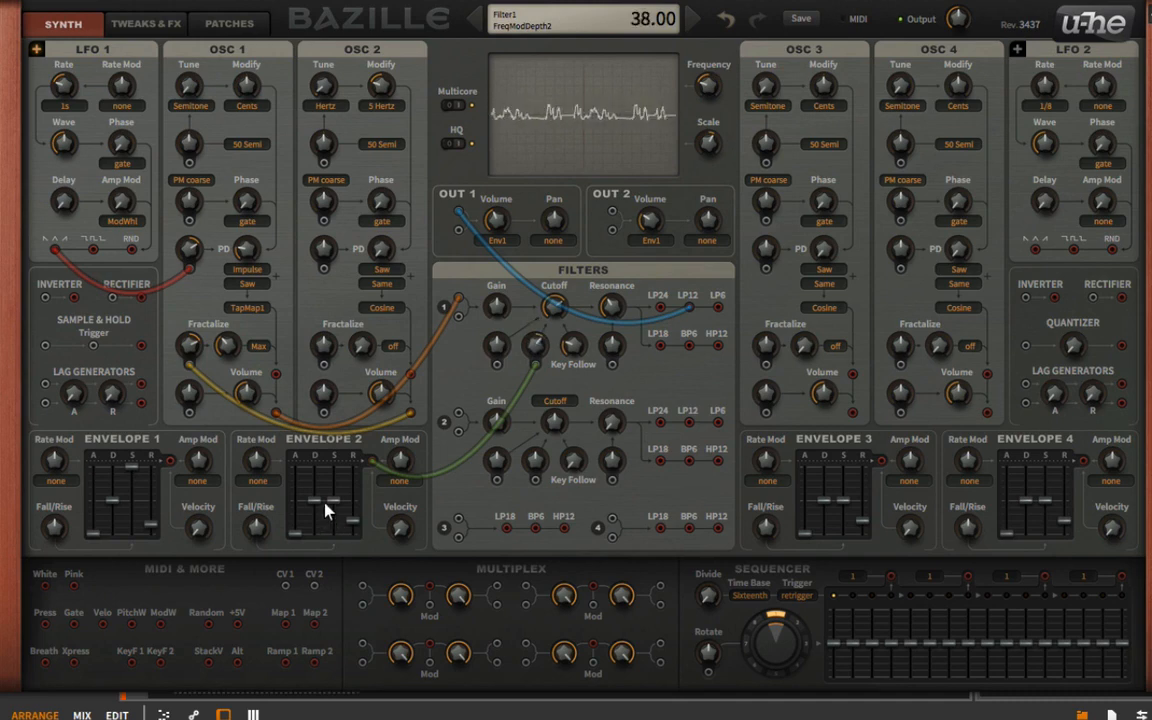
{"action": "left_click_drag", "start_coordinate": [326, 508], "coordinate": [333, 580]}
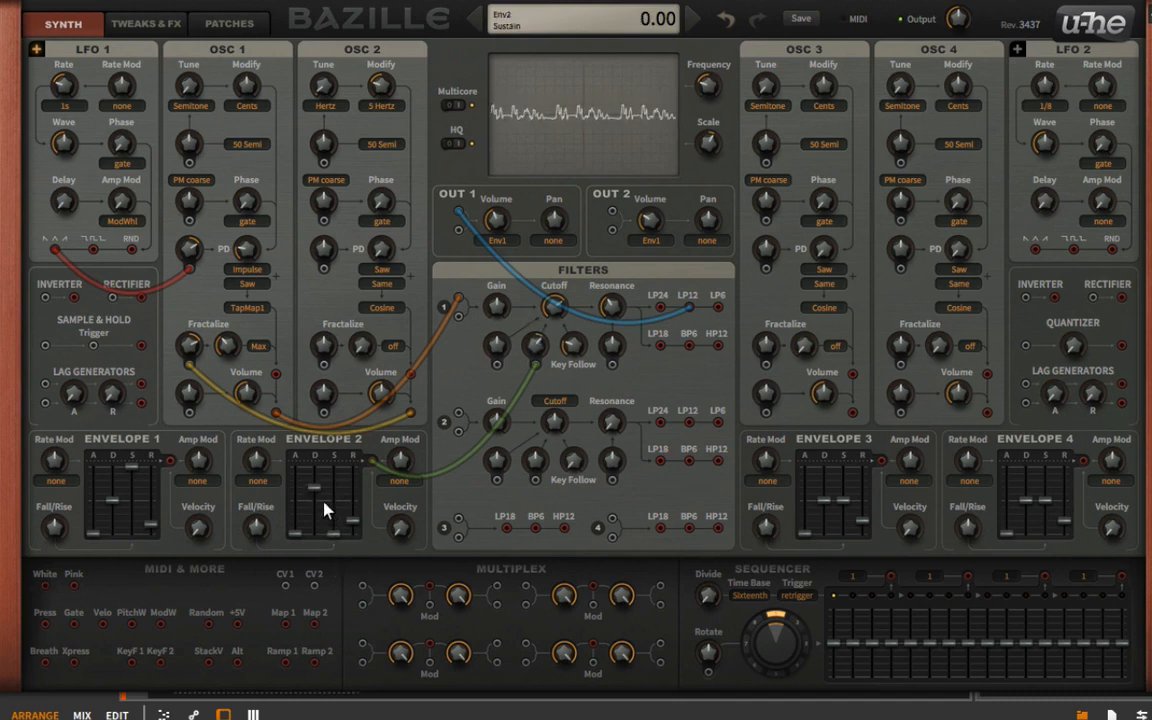
{"action": "left_click_drag", "start_coordinate": [322, 509], "coordinate": [318, 524]}
{"action": "left_click_drag", "start_coordinate": [536, 345], "coordinate": [553, 326]}
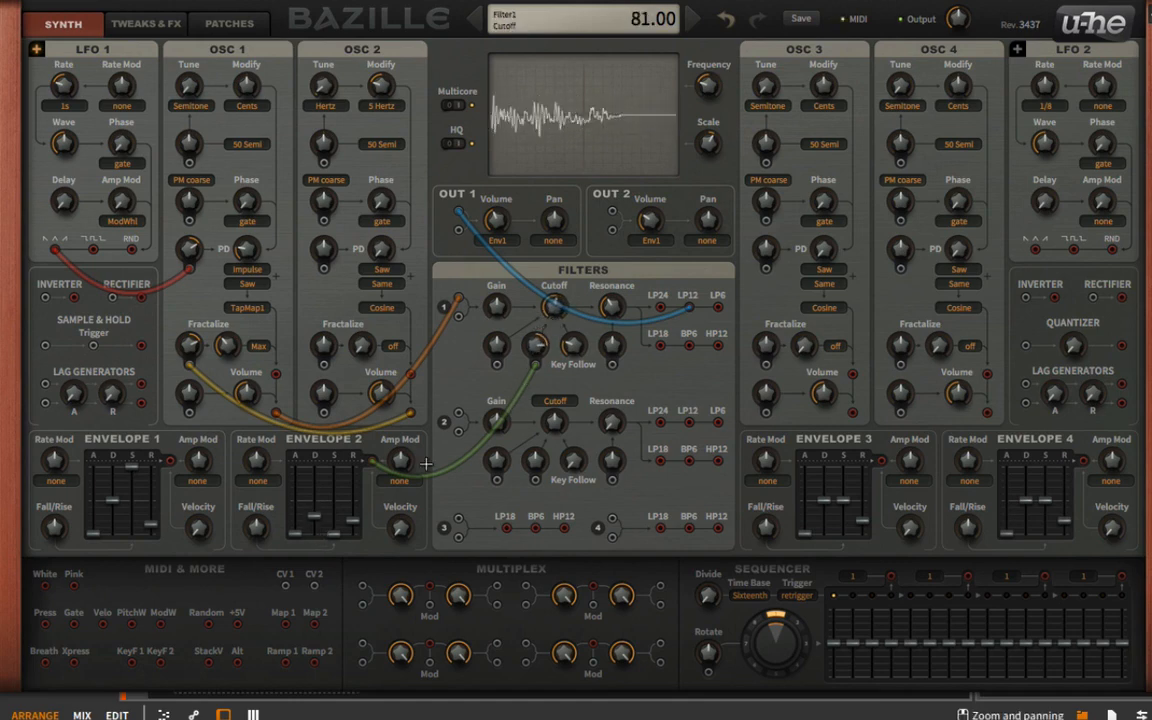
- Lengthen the release of Envelope 1 and Envelope 2
{"action": "left_click_drag", "start_coordinate": [160, 527], "coordinate": [160, 508]}
{"action": "left_click_drag", "start_coordinate": [353, 527], "coordinate": [355, 520]}
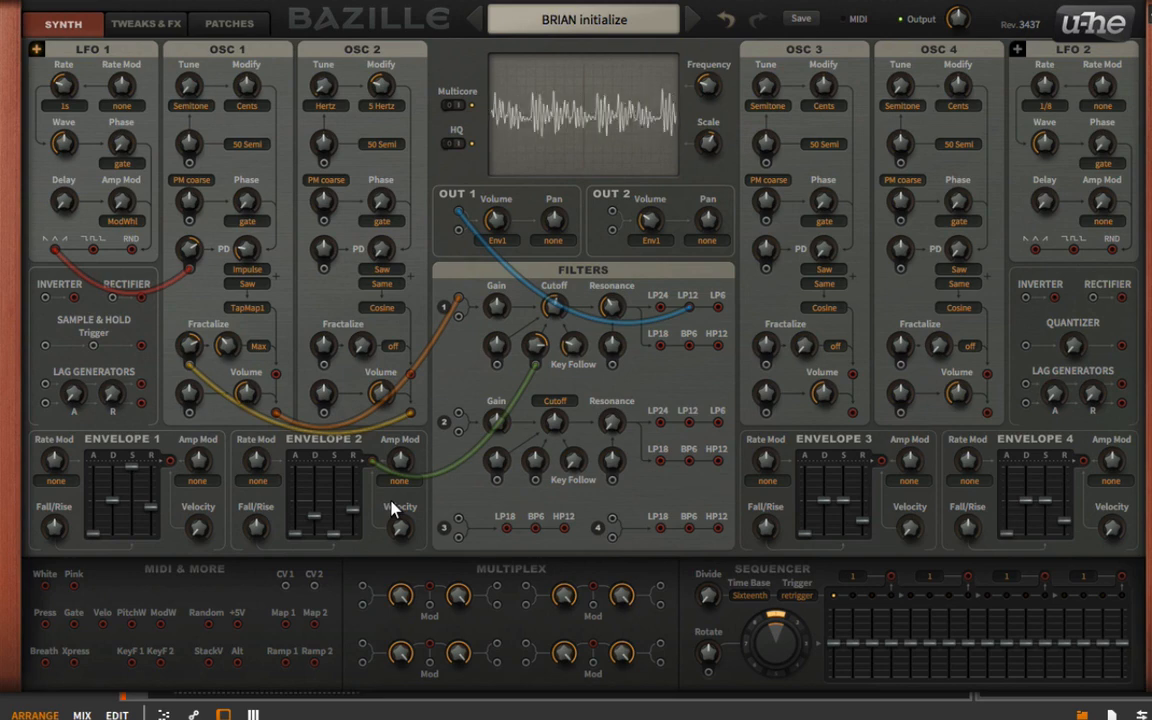
- Set Filter 2's cutoff link mode to Spread and chain Filter 1's LP12 output through Filter 2's LP12 output to Out 1
{"action": "left_click", "coordinate": [555, 400]}
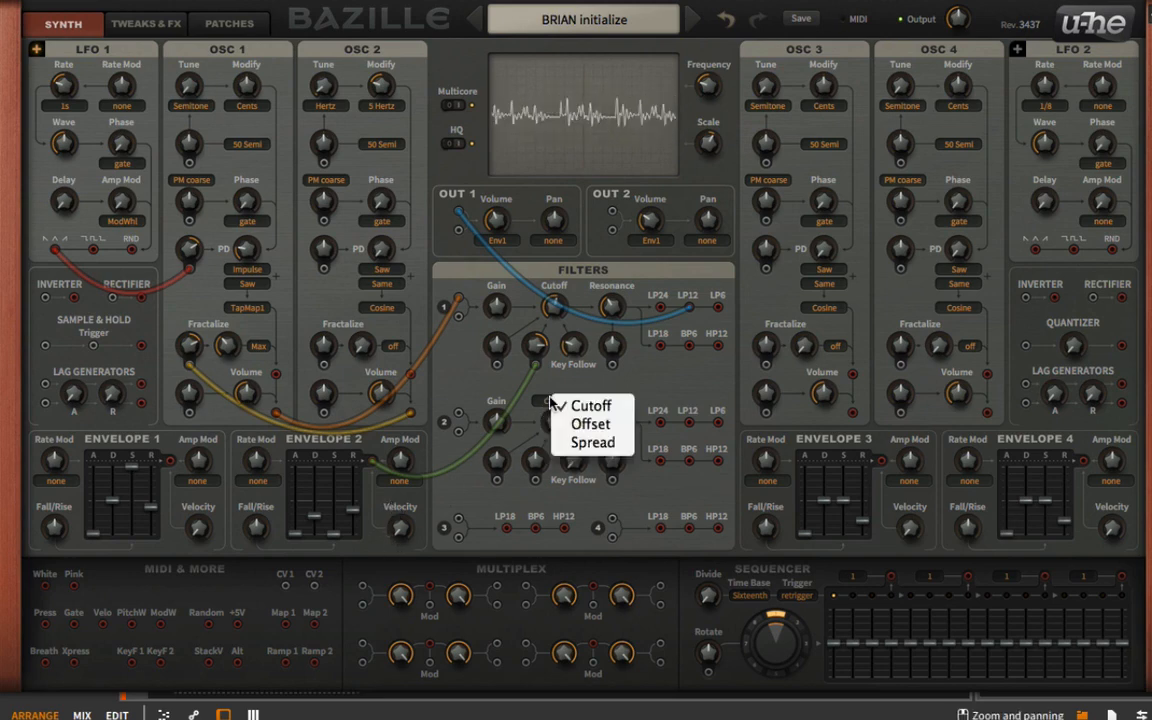
{"action": "left_click", "coordinate": [521, 401]}
{"action": "left_click", "coordinate": [540, 400]}
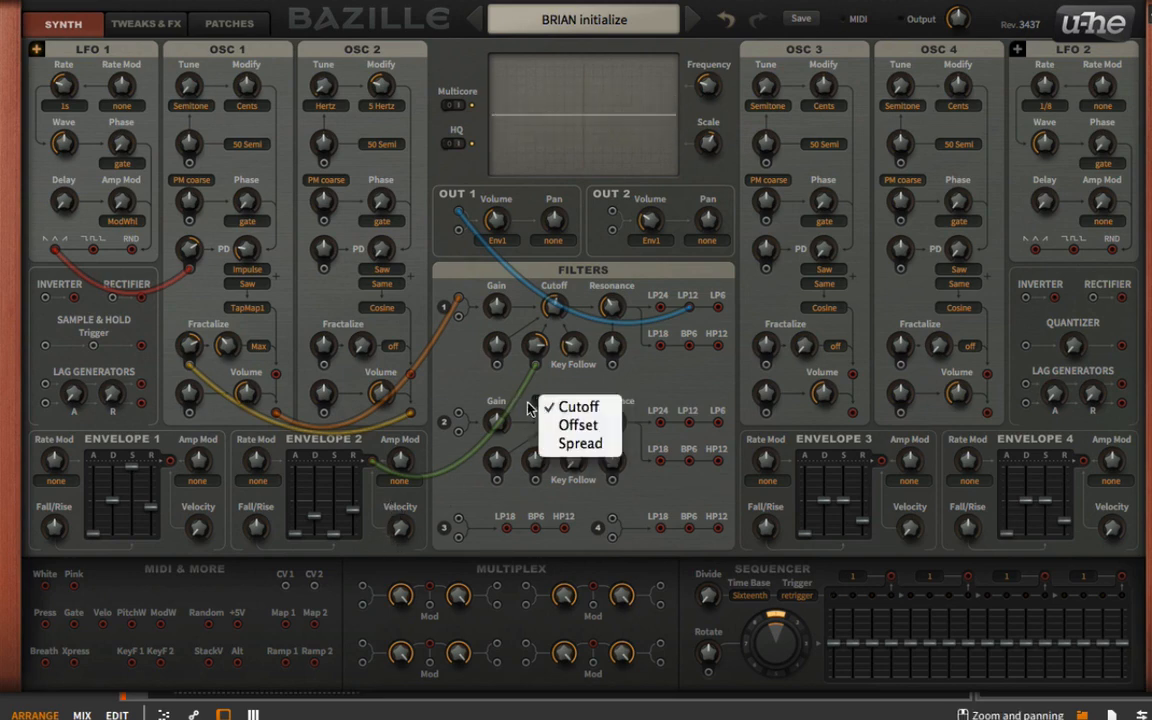
{"action": "left_click", "coordinate": [595, 449]}
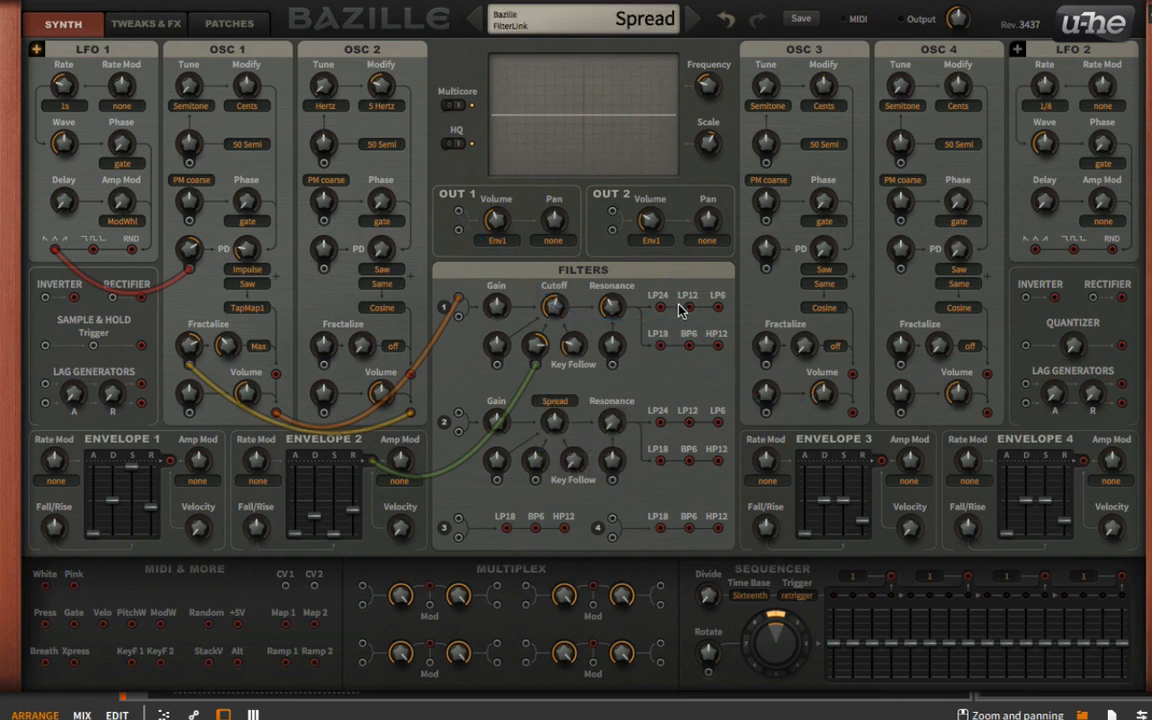
{"action": "left_click_drag", "start_coordinate": [687, 309], "coordinate": [458, 421]}
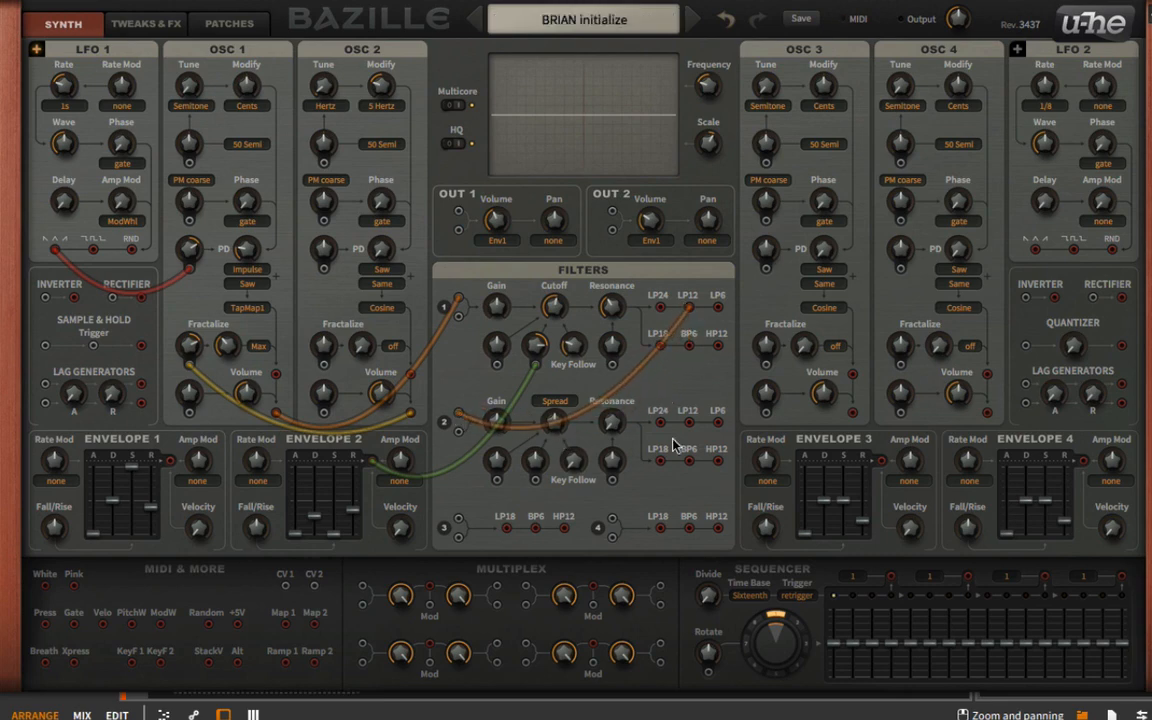
{"action": "left_click_drag", "start_coordinate": [690, 424], "coordinate": [458, 212]}
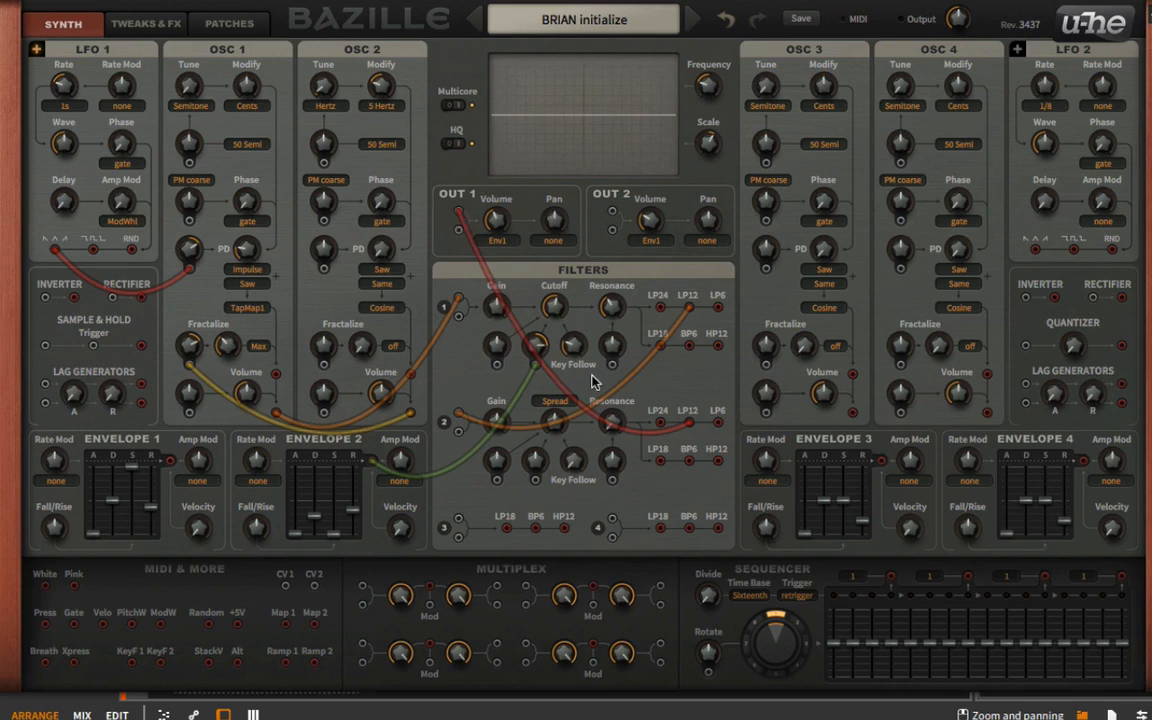
- Adjust the filter spread to 6, lengthen Envelope 2's decay and release with sustain at 10, and raise Filter 1's resonance
{"action": "mouse_move", "coordinate": [560, 421]}
{"action": "left_mouse_down"}
{"action": "mouse_move", "coordinate": [562, 372]}
{"action": "mouse_move", "coordinate": [567, 445]}
{"action": "mouse_move", "coordinate": [567, 383]}
{"action": "mouse_move", "coordinate": [567, 432]}
{"action": "left_mouse_up"}
{"action": "left_click_drag", "start_coordinate": [316, 522], "coordinate": [340, 490]}
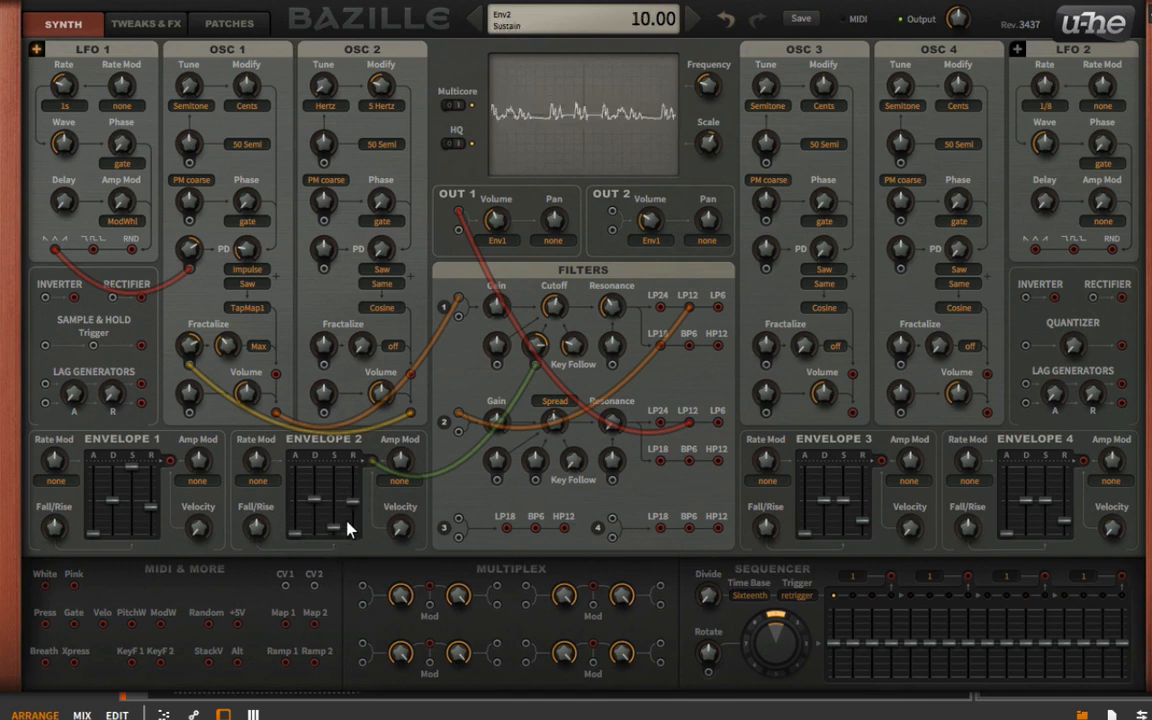
{"action": "left_click_drag", "start_coordinate": [624, 304], "coordinate": [633, 281]}
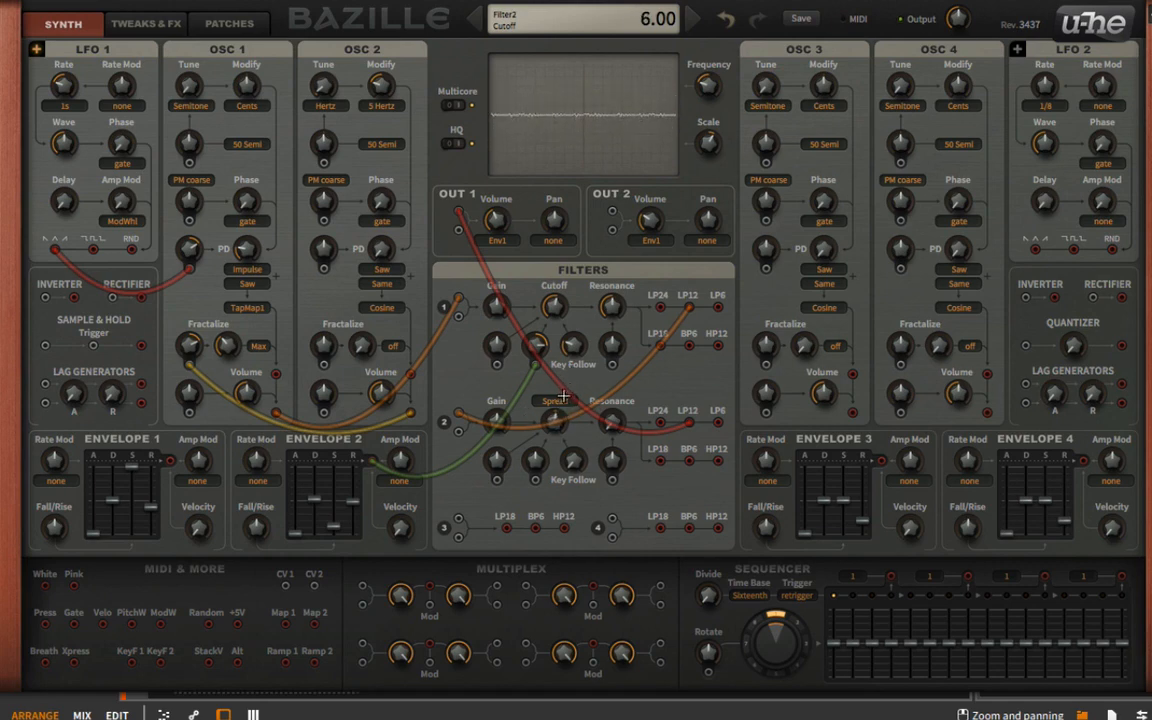
- Try Filter 2's cutoff link in Offset mode, return it to Spread and set the spread to 8
{"action": "left_click", "coordinate": [562, 399]}
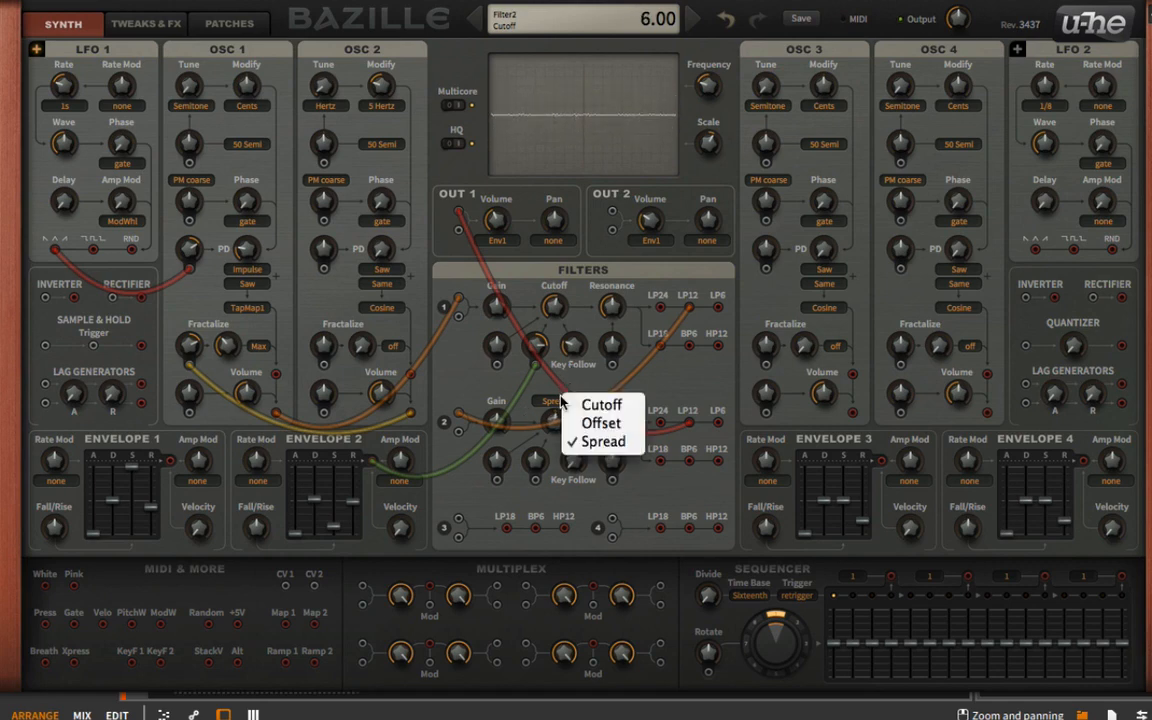
{"action": "left_click", "coordinate": [624, 424]}
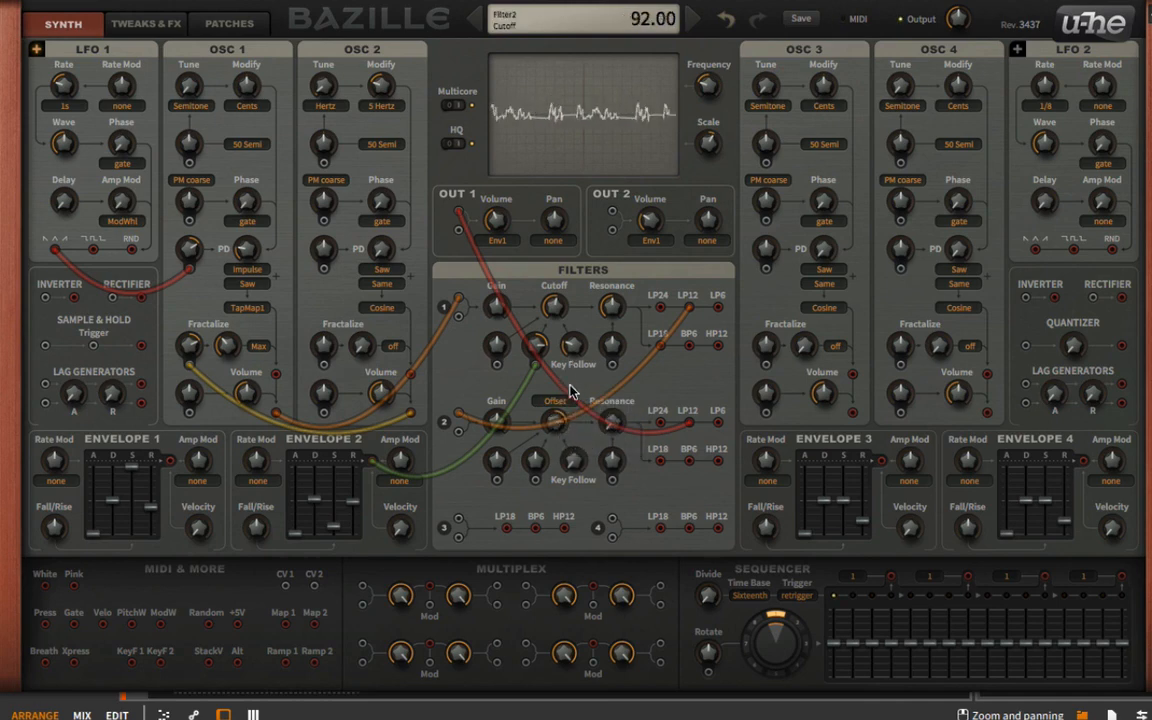
{"action": "left_click", "coordinate": [556, 401]}
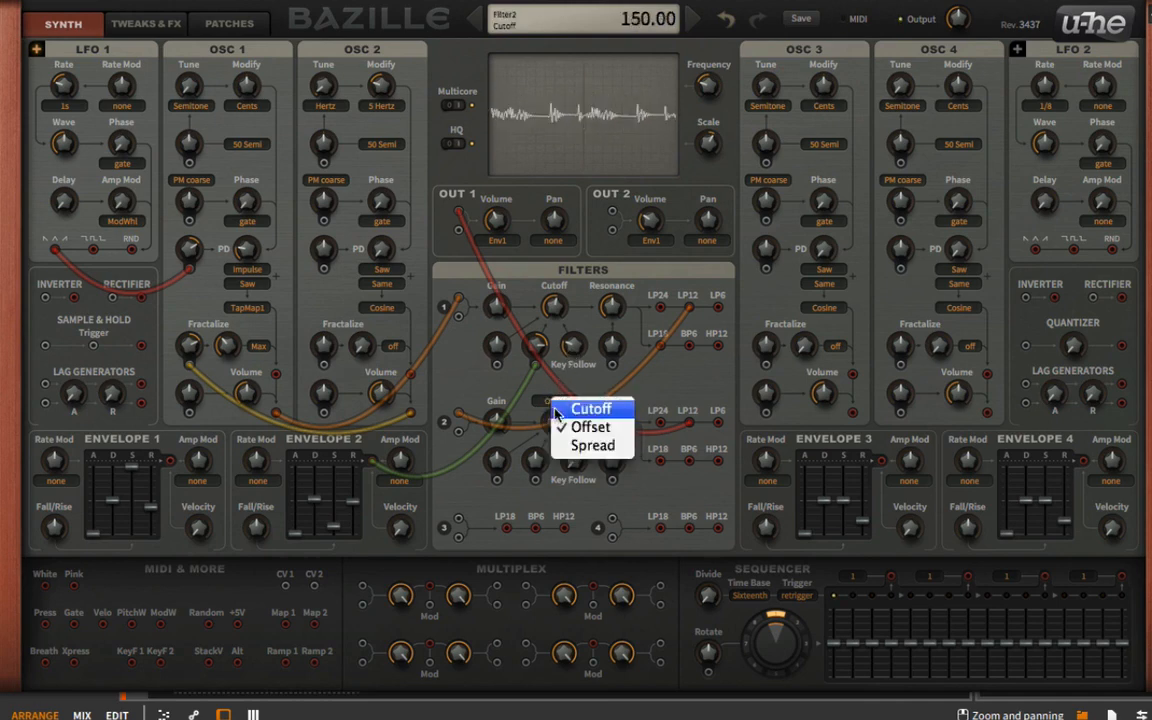
{"action": "left_click", "coordinate": [581, 444]}
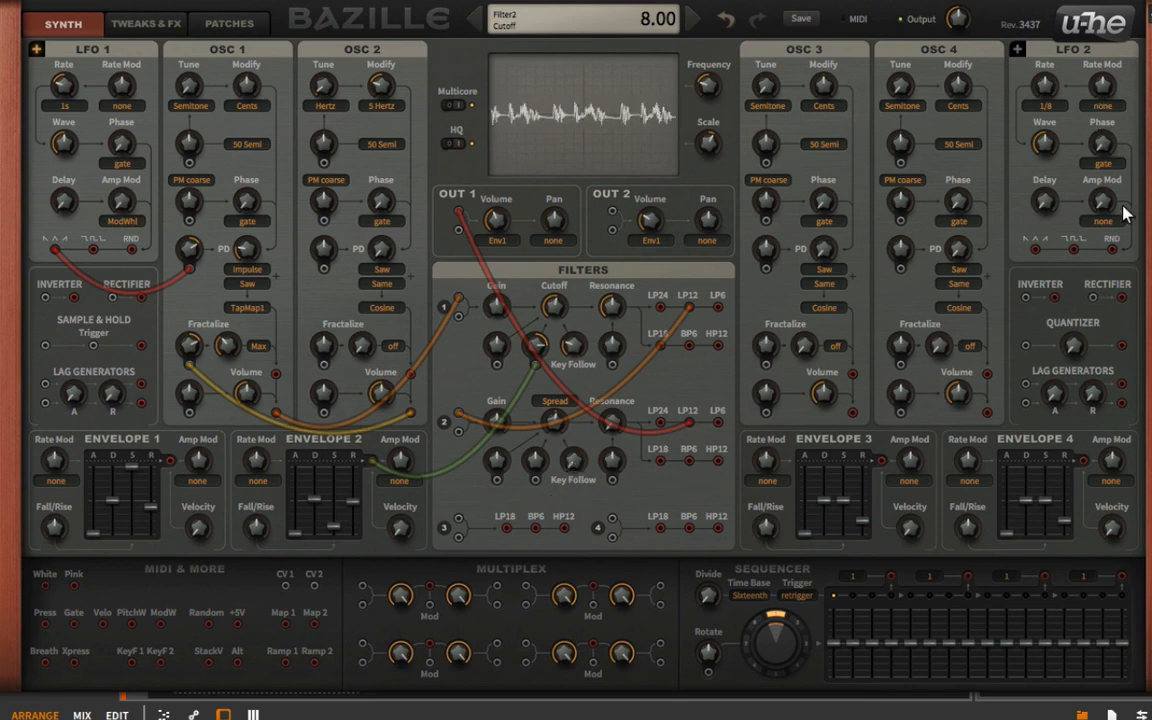
- Modulate Filter 2's cutoff from LFO 2's random output, setting LFO 2's rate to 1.30 and wave symmetry to 64.50
{"action": "left_click_drag", "start_coordinate": [1112, 250], "coordinate": [539, 429]}
{"action": "mouse_move", "coordinate": [1041, 85]}
{"action": "left_mouse_down"}
{"action": "mouse_move", "coordinate": [1042, 52]}
{"action": "mouse_move", "coordinate": [1043, 66]}
{"action": "left_mouse_up"}
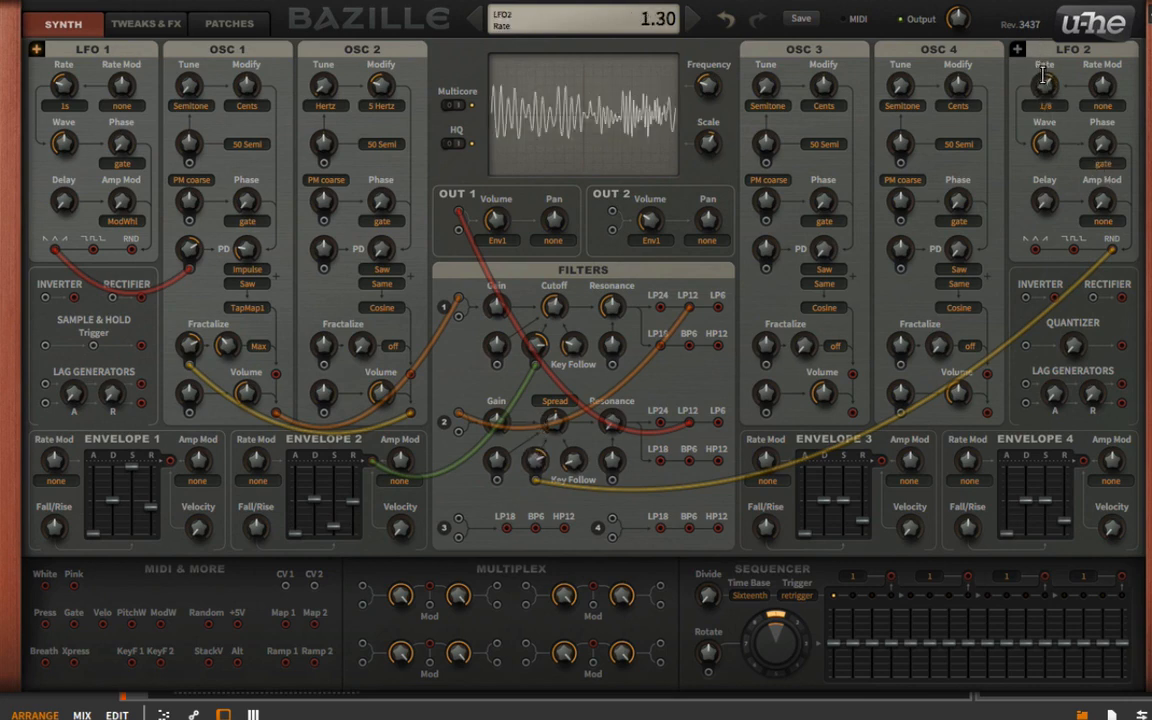
{"action": "left_click_drag", "start_coordinate": [1047, 148], "coordinate": [1050, 121]}
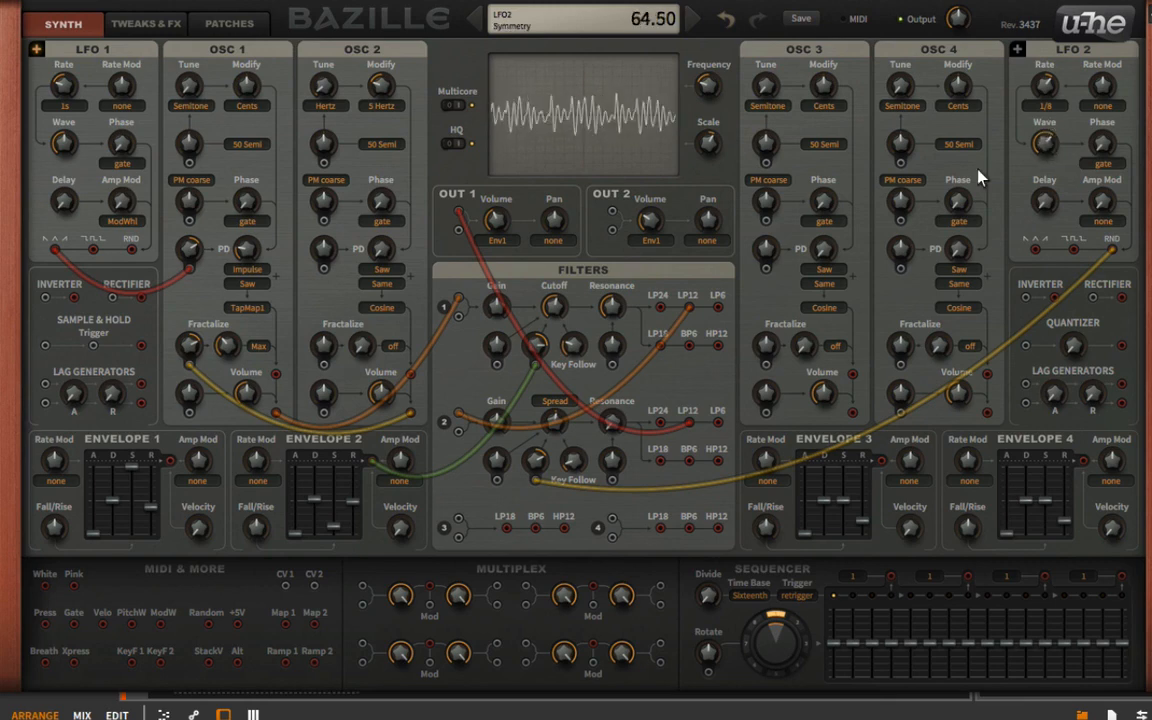
- Raise Filter 2's resonance and set the main output level to 164
{"action": "left_click_drag", "start_coordinate": [556, 430], "coordinate": [689, 318]}
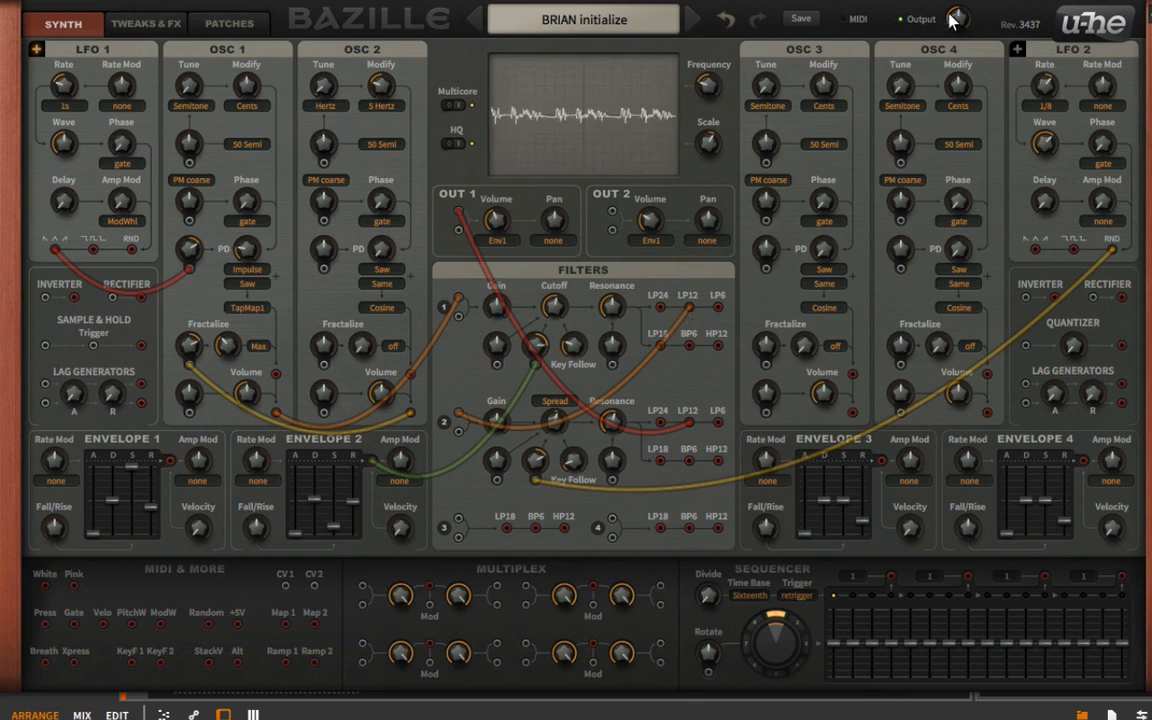
{"action": "left_click_drag", "start_coordinate": [954, 17], "coordinate": [955, 0]}
- Set the voice mode to mono with a stack of 6 and 12 voices
{"action": "left_click_drag", "start_coordinate": [766, 0], "coordinate": [822, 196]}
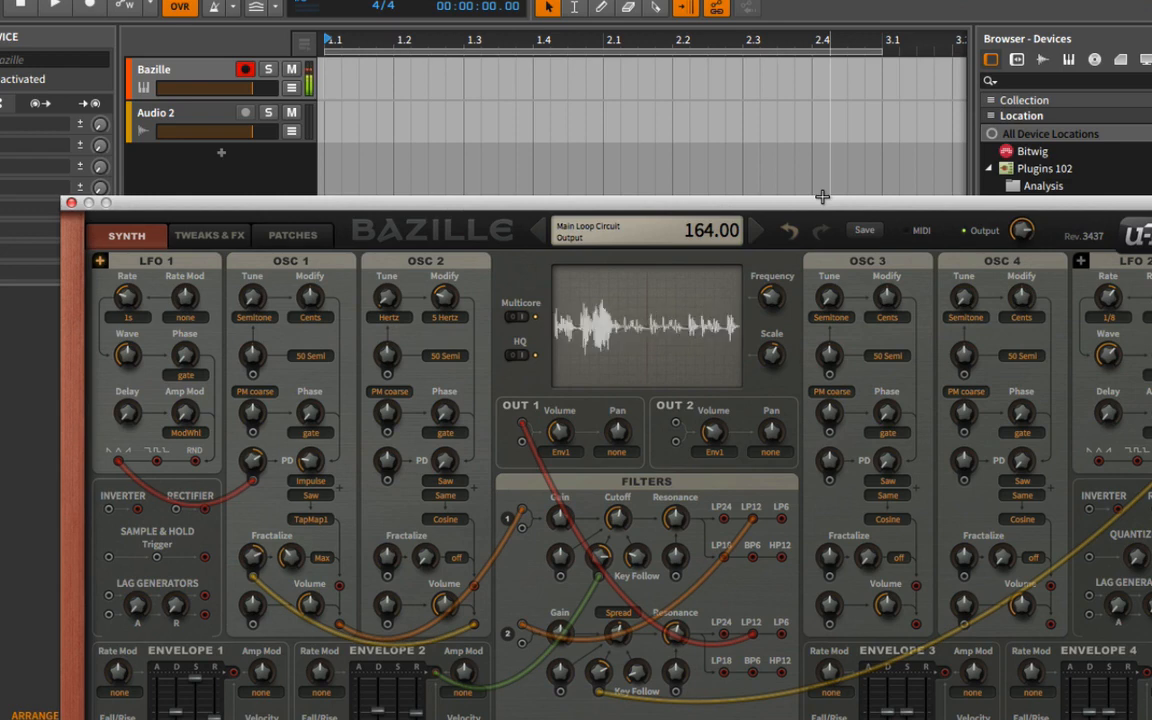
{"action": "left_click_drag", "start_coordinate": [469, 228], "coordinate": [469, 80]}
{"action": "left_click", "coordinate": [205, 82]}
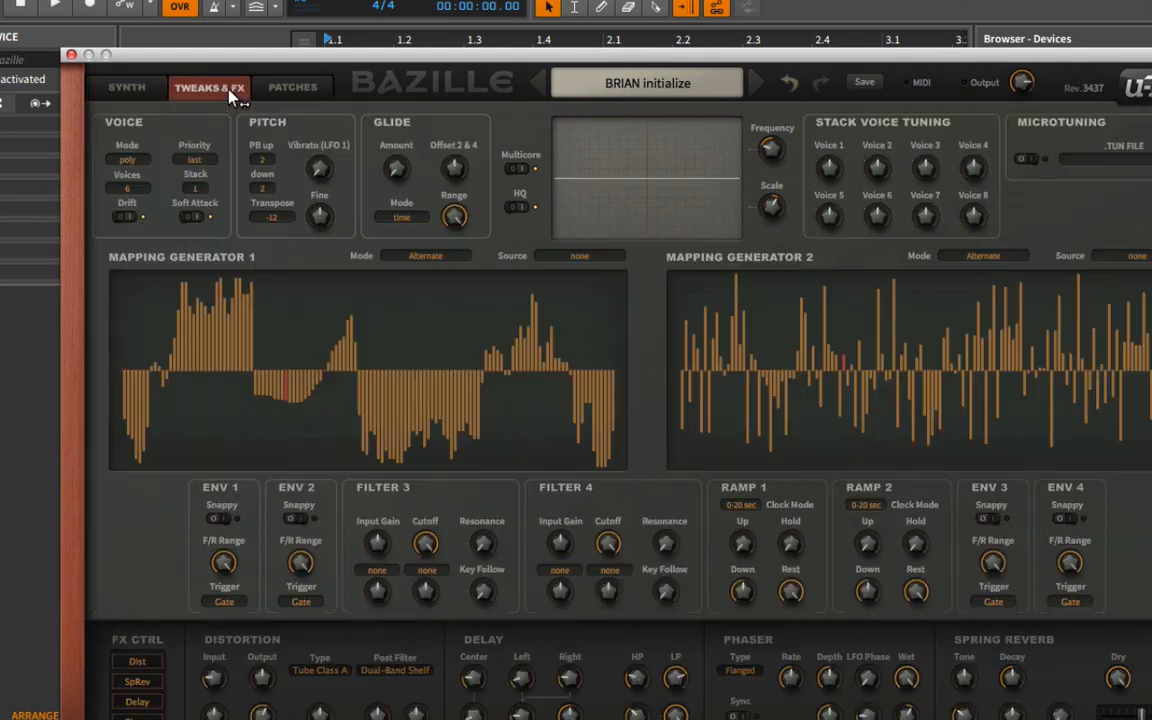
{"action": "left_click", "coordinate": [127, 159]}
{"action": "left_click", "coordinate": [180, 190]}
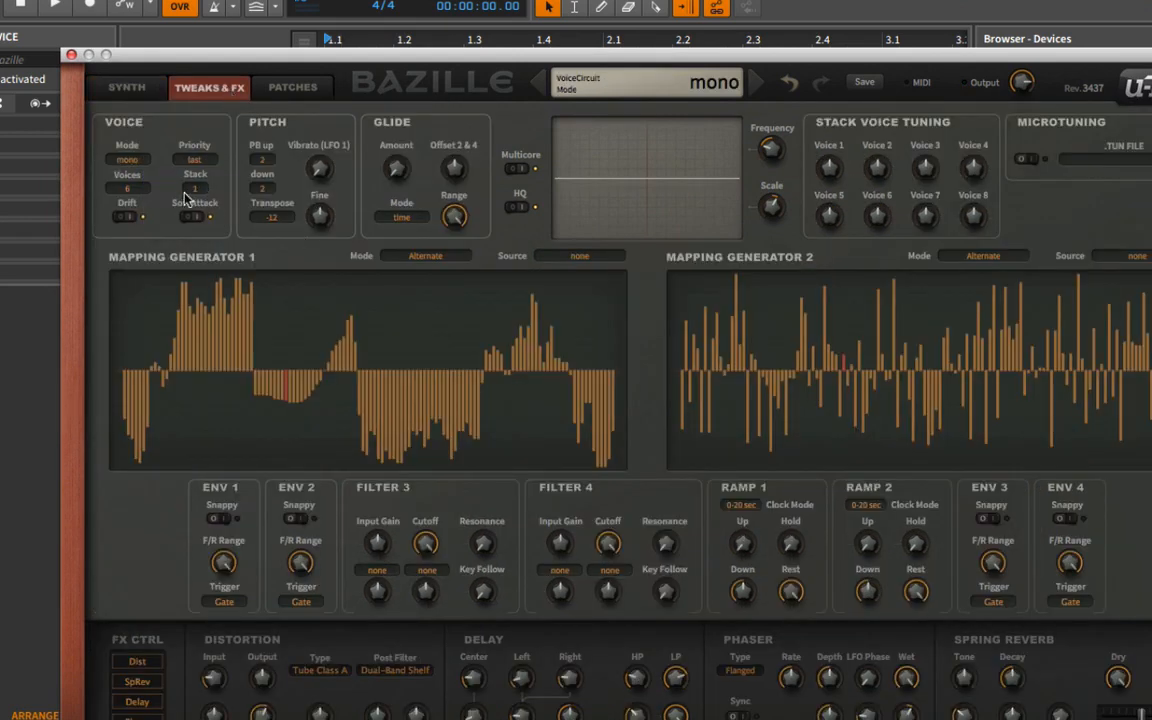
{"action": "left_click", "coordinate": [185, 185]}
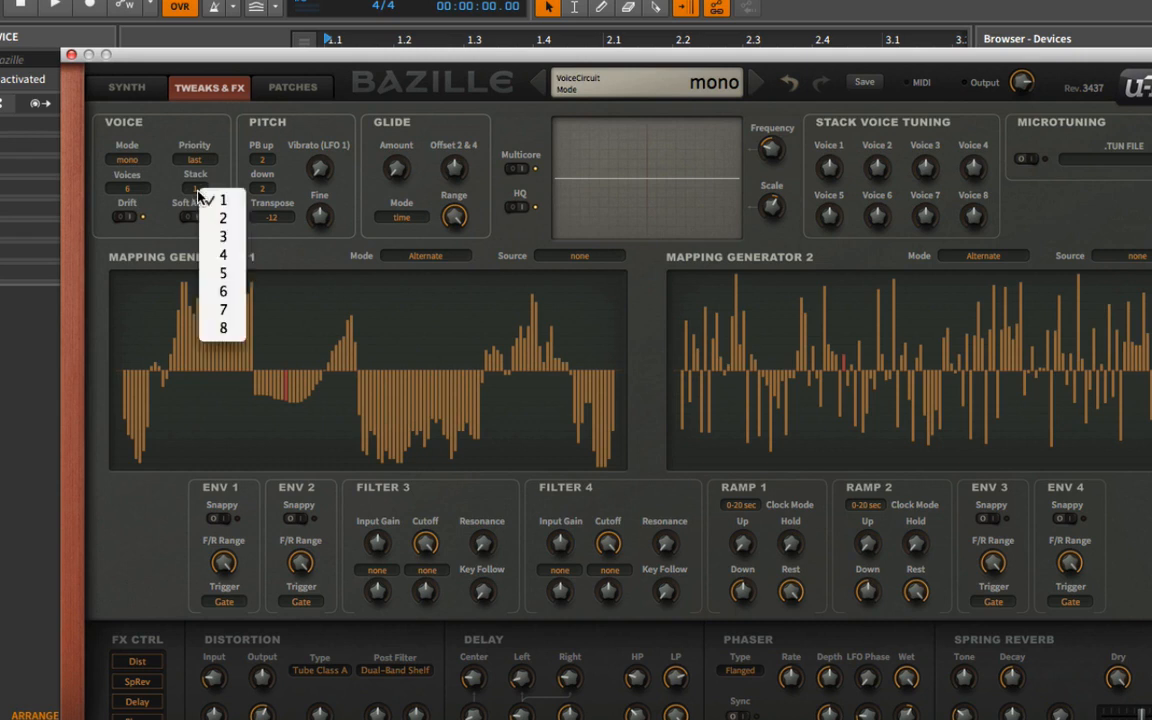
{"action": "left_click", "coordinate": [222, 291]}
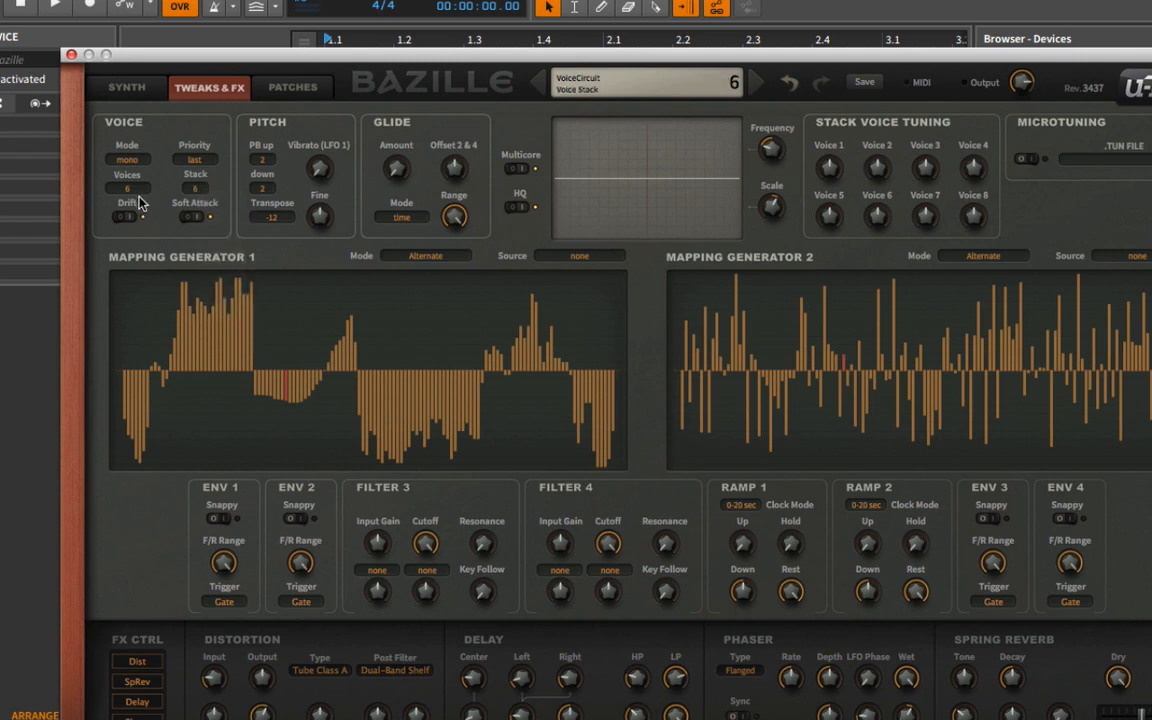
{"action": "left_click", "coordinate": [135, 188]}
{"action": "left_click", "coordinate": [167, 311]}
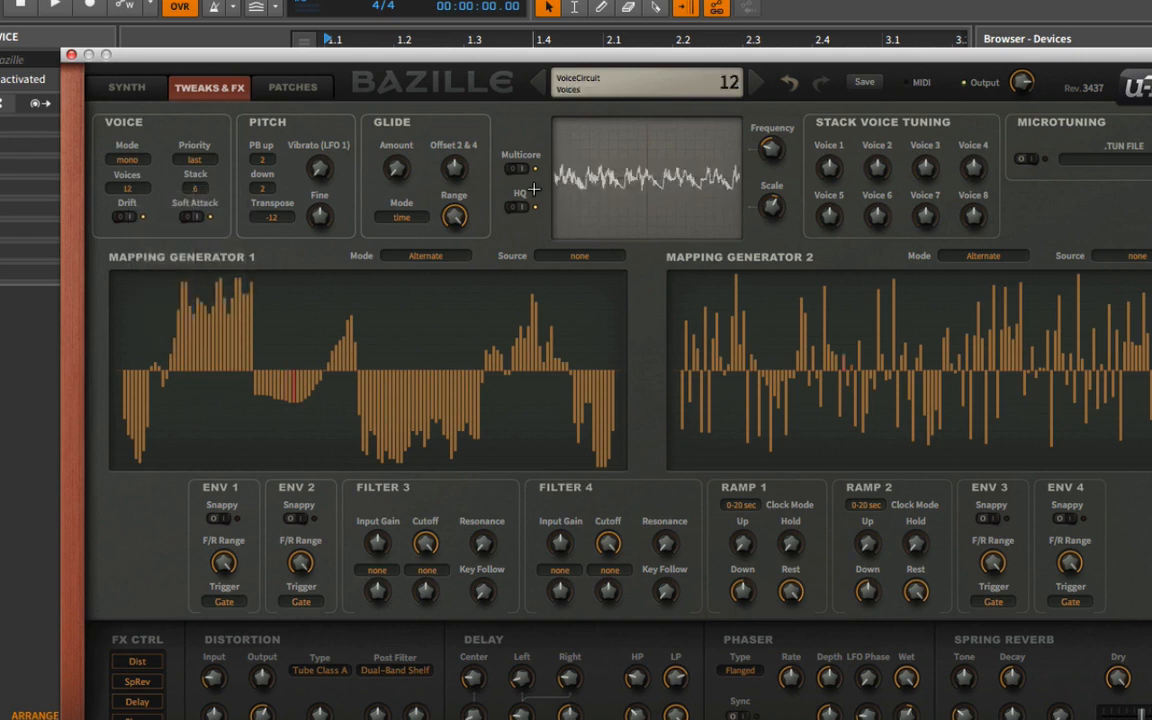
- Lower the main output level and tune stack voice 4 to 12.00
{"action": "left_click_drag", "start_coordinate": [1022, 86], "coordinate": [1025, 132]}
{"action": "left_click_drag", "start_coordinate": [877, 166], "coordinate": [978, 109]}
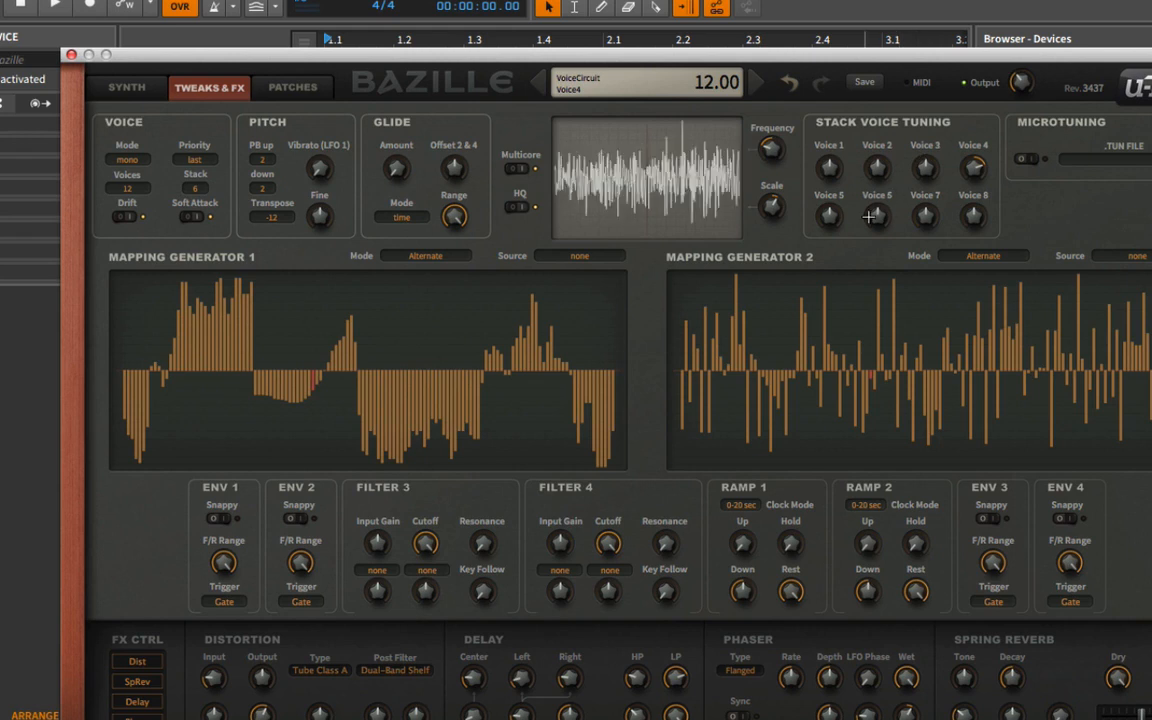
{"action": "left_click_drag", "start_coordinate": [148, 57], "coordinate": [140, 31]}
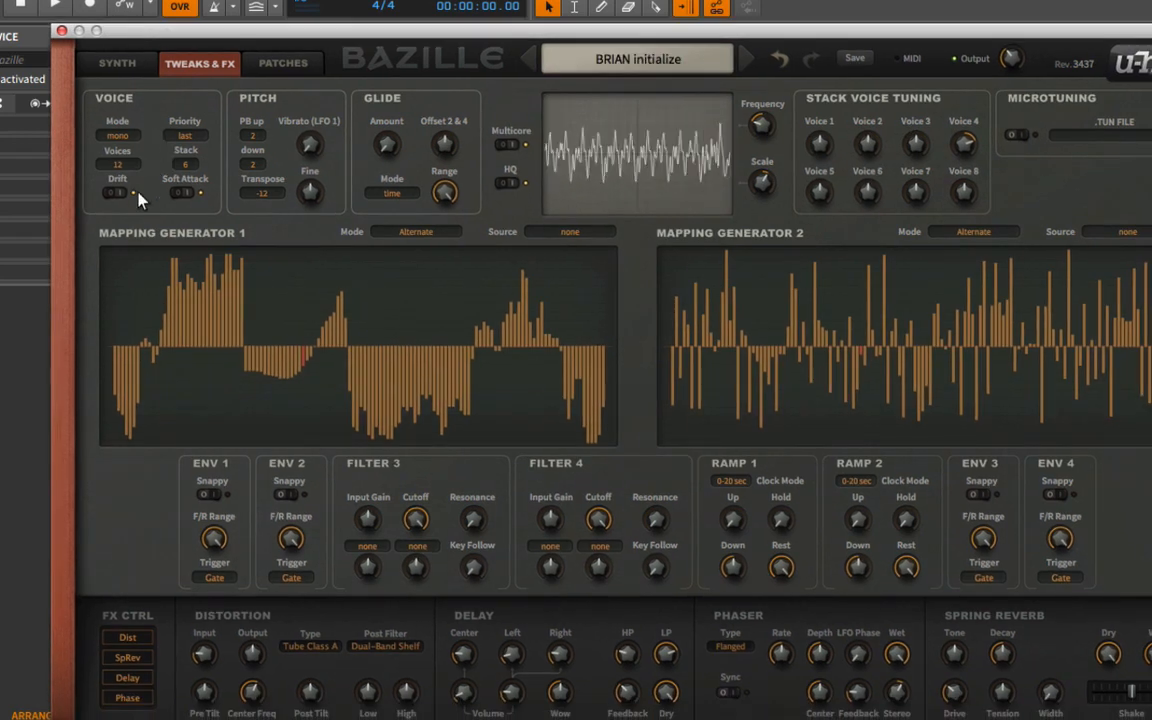
- Set the voice stack to 4 and raise the main output level slightly
{"action": "left_click", "coordinate": [182, 164]}
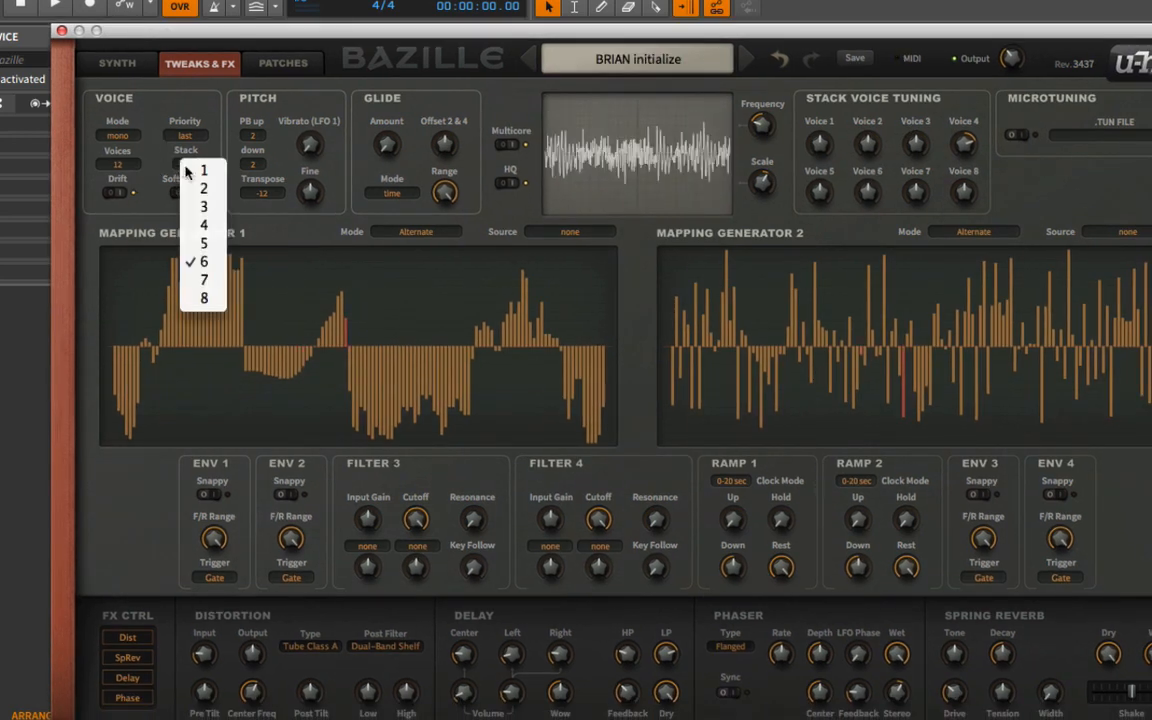
{"action": "left_click", "coordinate": [204, 225]}
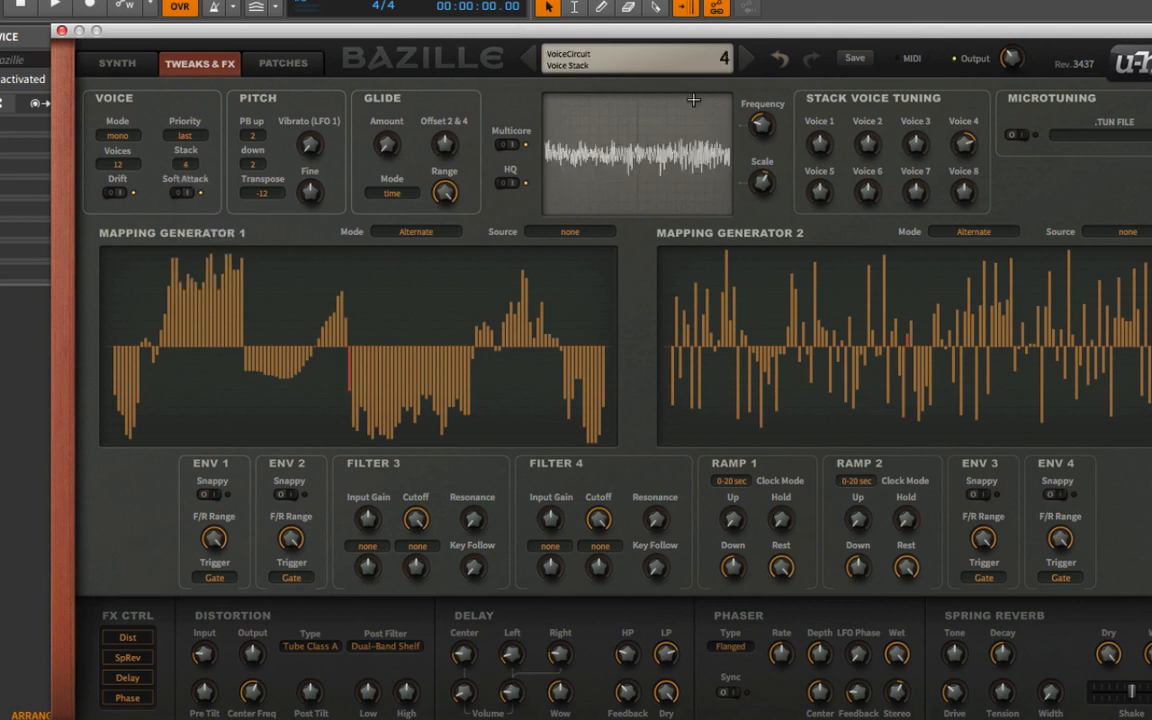
{"action": "left_click_drag", "start_coordinate": [1010, 54], "coordinate": [1010, 43]}
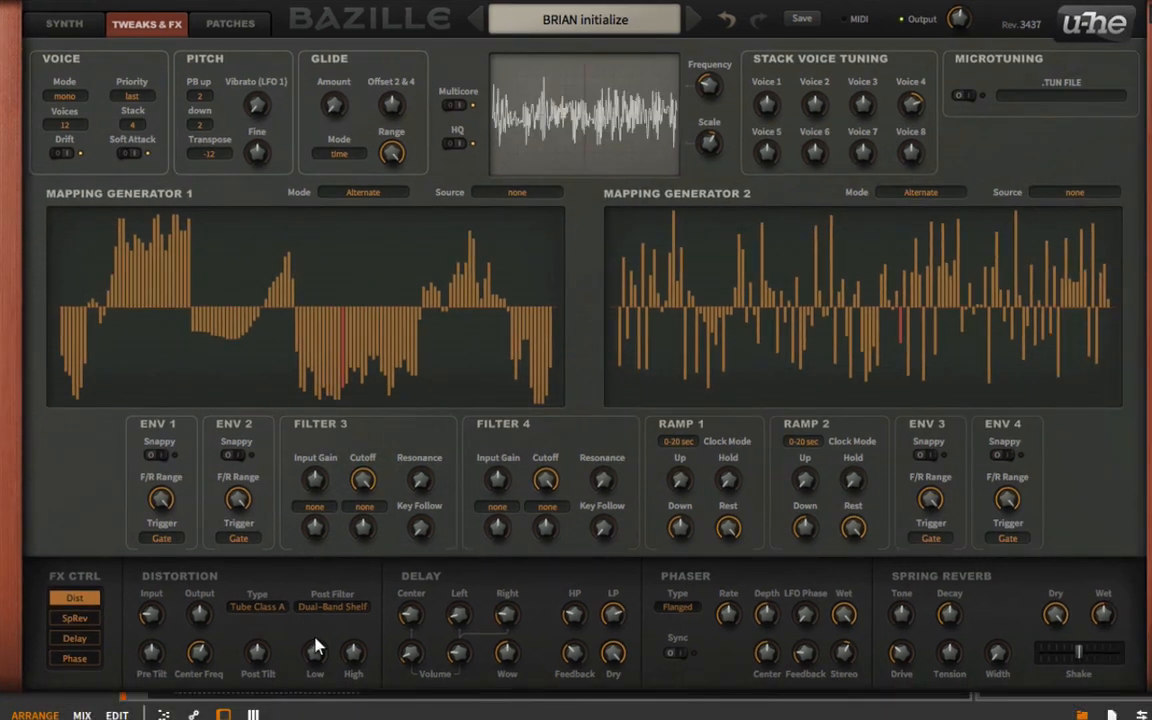
- Set the distortion input to 15.40, lower its output, and set the post tilt to -8.20
{"action": "left_click_drag", "start_coordinate": [200, 616], "coordinate": [175, 540]}
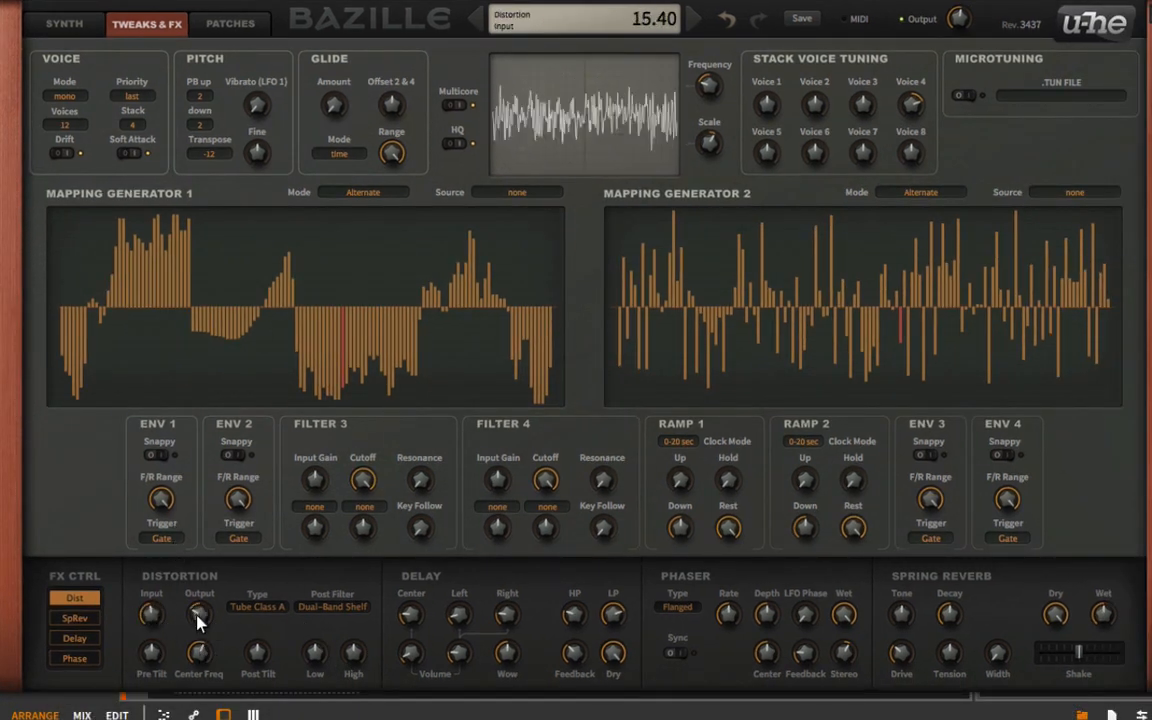
{"action": "left_click_drag", "start_coordinate": [197, 616], "coordinate": [161, 593]}
{"action": "left_click_drag", "start_coordinate": [252, 656], "coordinate": [295, 560]}
- Use the Guitar Cab 4x12 post filter for the distortion and raise its center frequency
{"action": "left_click", "coordinate": [333, 607]}
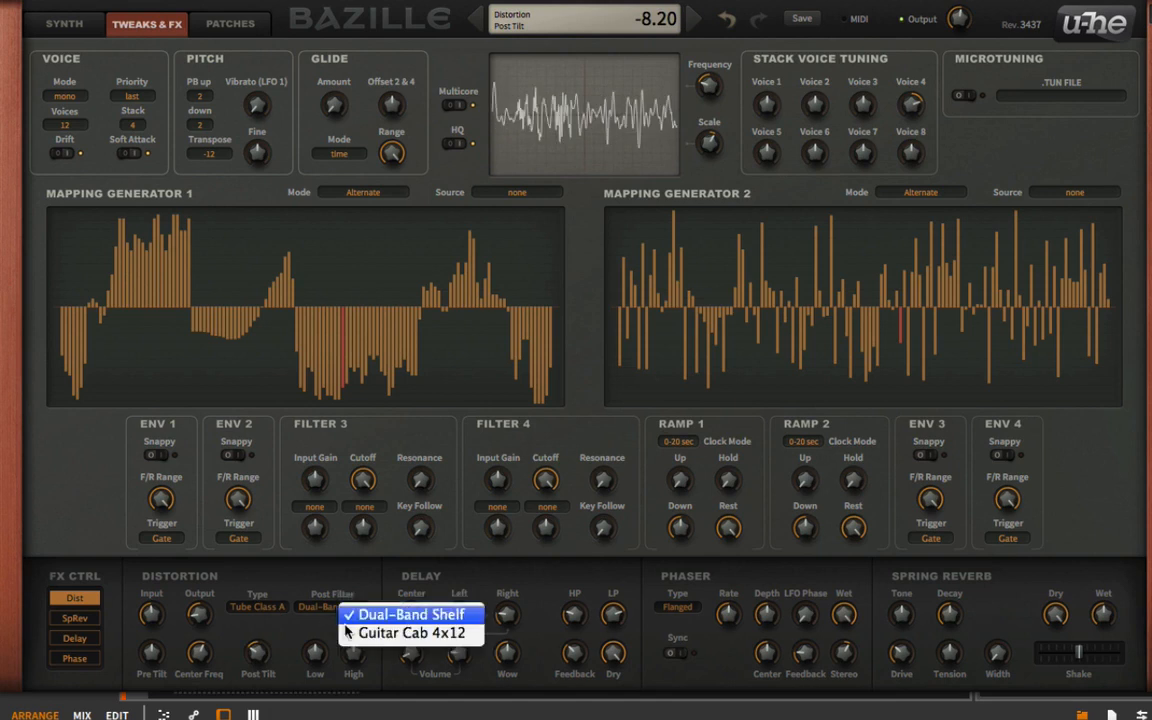
{"action": "left_click", "coordinate": [350, 633]}
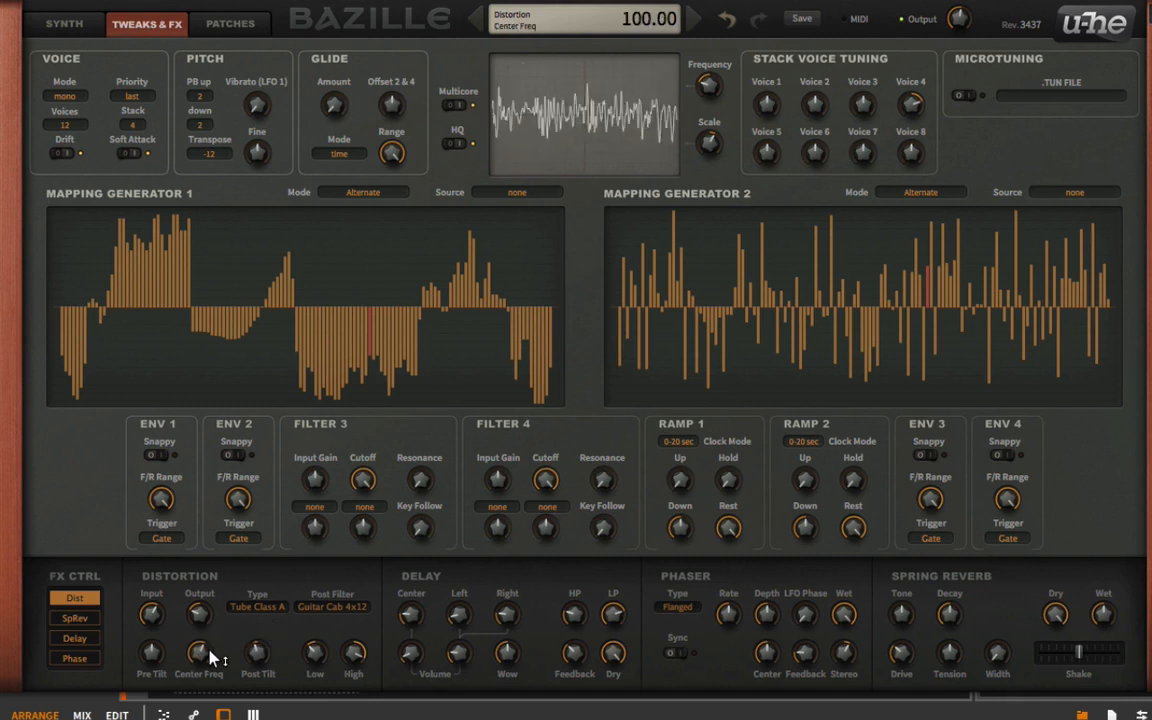
{"action": "left_click_drag", "start_coordinate": [200, 650], "coordinate": [224, 638]}
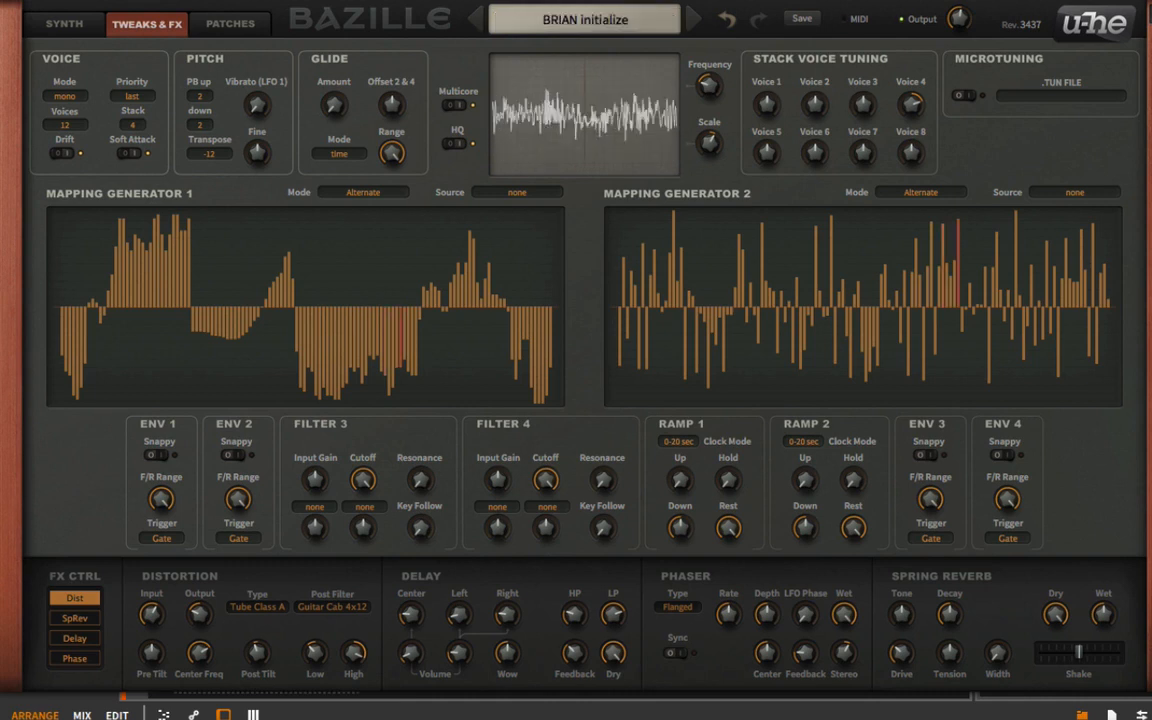
- Set the glide amount to 39.50, keeping its mode on time, and reduce the distortion input
{"action": "left_click_drag", "start_coordinate": [334, 104], "coordinate": [340, 179]}
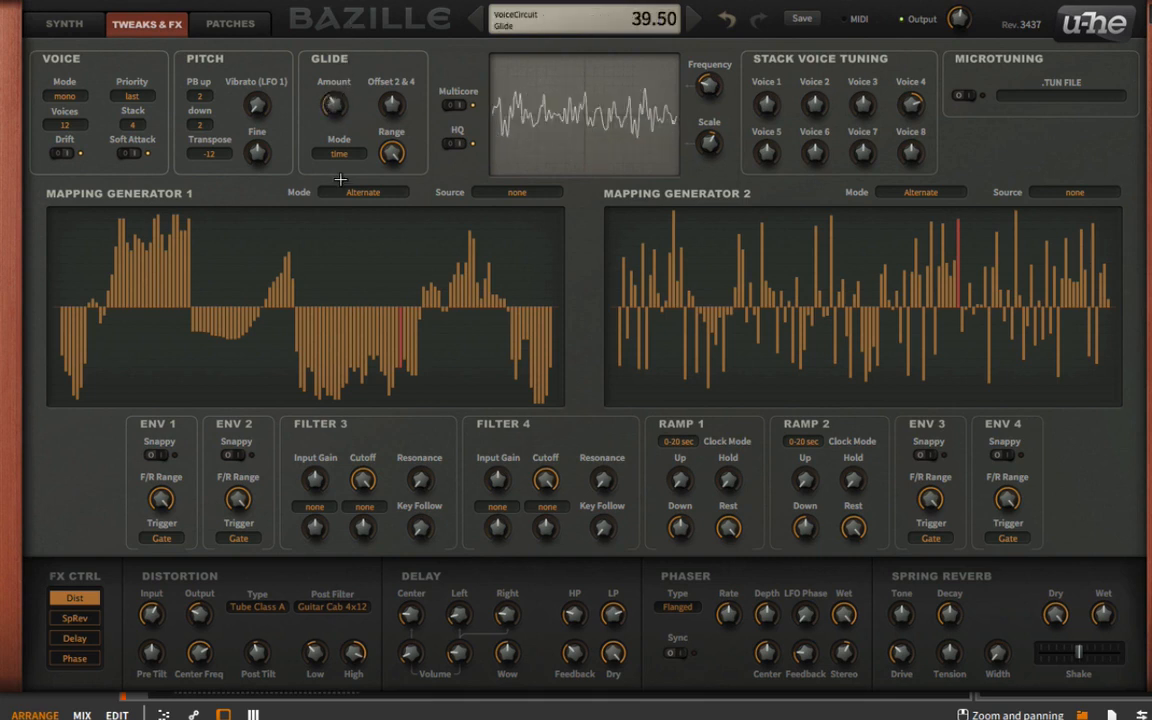
{"action": "left_click", "coordinate": [344, 160]}
{"action": "left_click", "coordinate": [329, 154]}
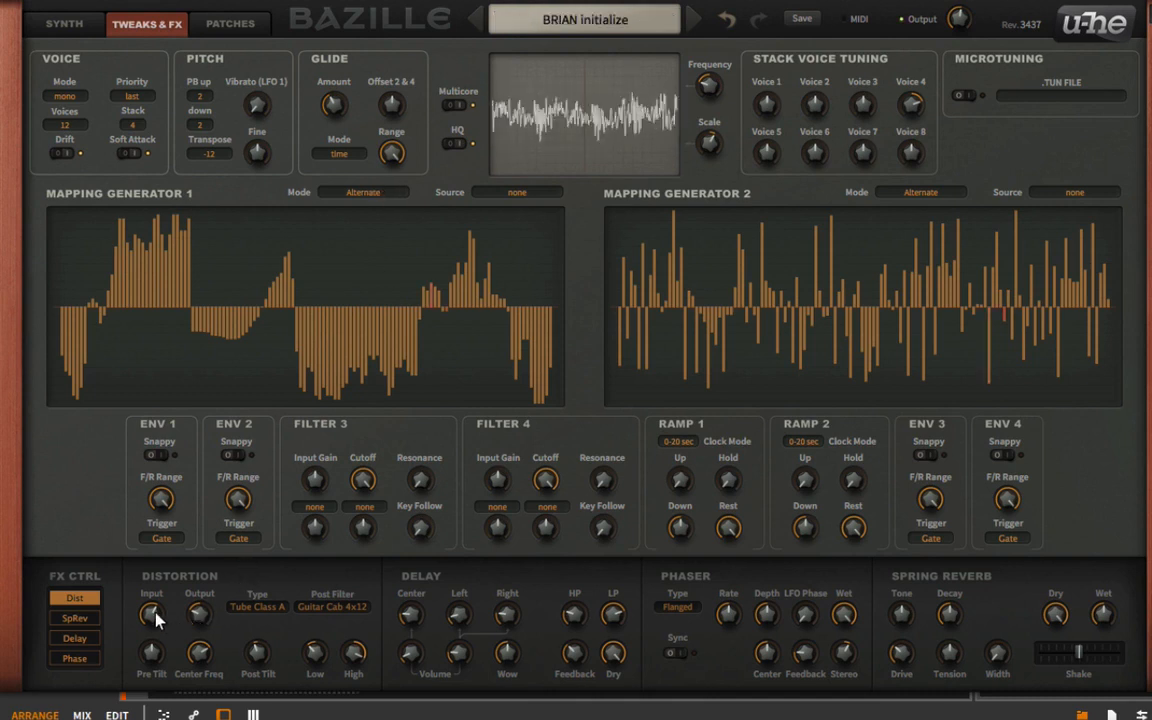
{"action": "left_click_drag", "start_coordinate": [155, 620], "coordinate": [160, 665]}
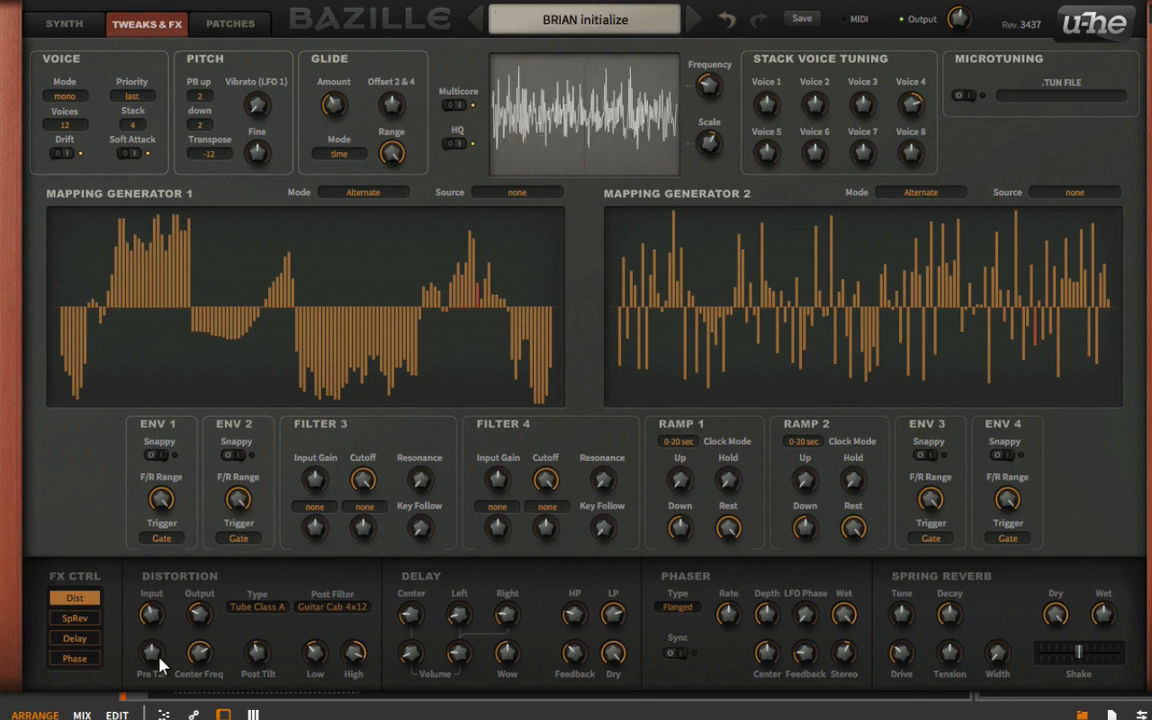
- Change LFO 2's sync setting to 1s and raise its rate
{"action": "left_click", "coordinate": [60, 23]}
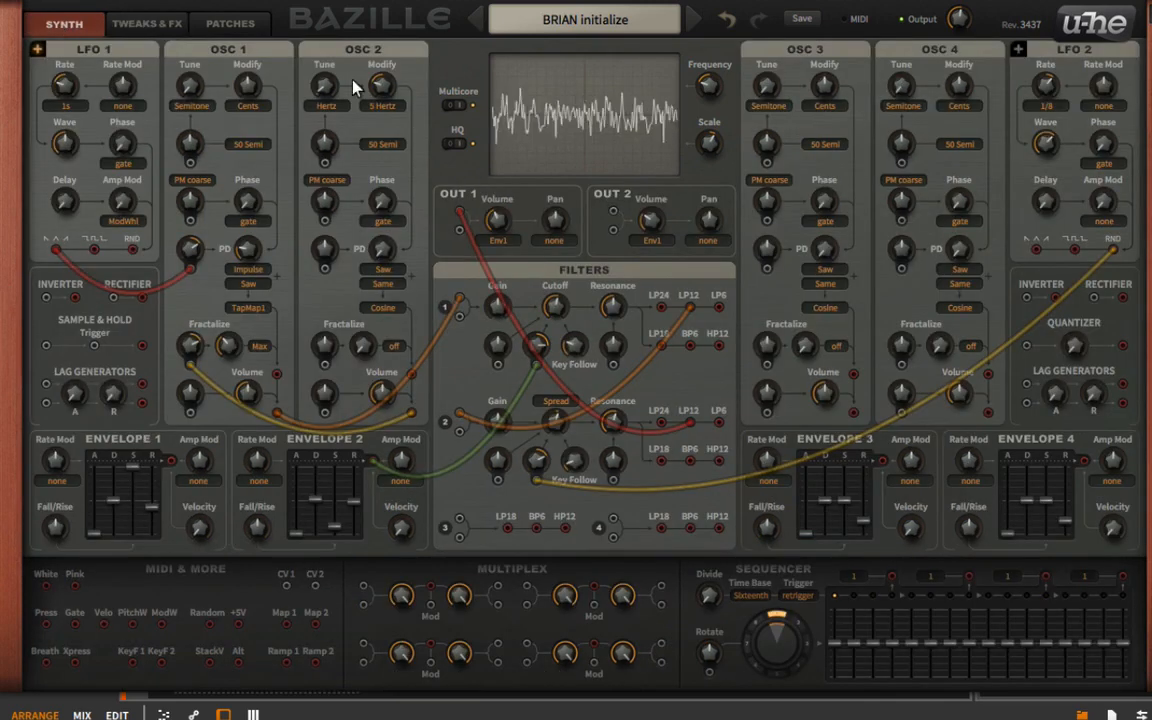
{"action": "left_click_drag", "start_coordinate": [1041, 103], "coordinate": [1050, 110]}
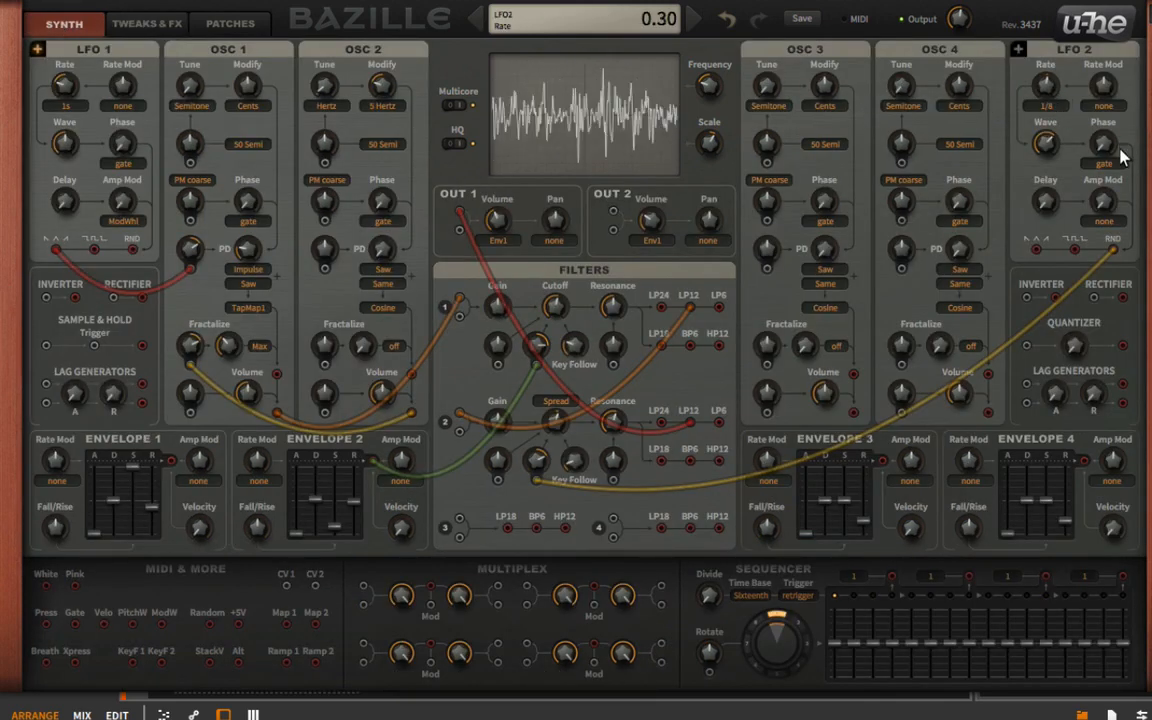
{"action": "left_click", "coordinate": [1048, 104]}
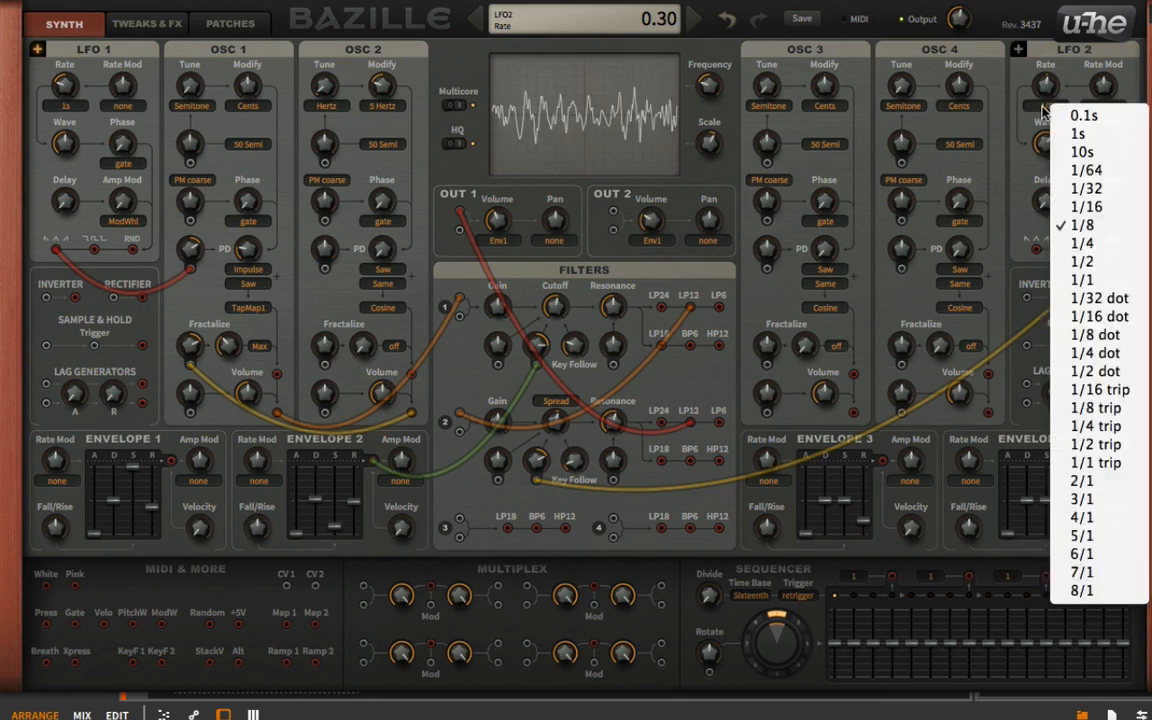
{"action": "left_click", "coordinate": [1080, 133]}
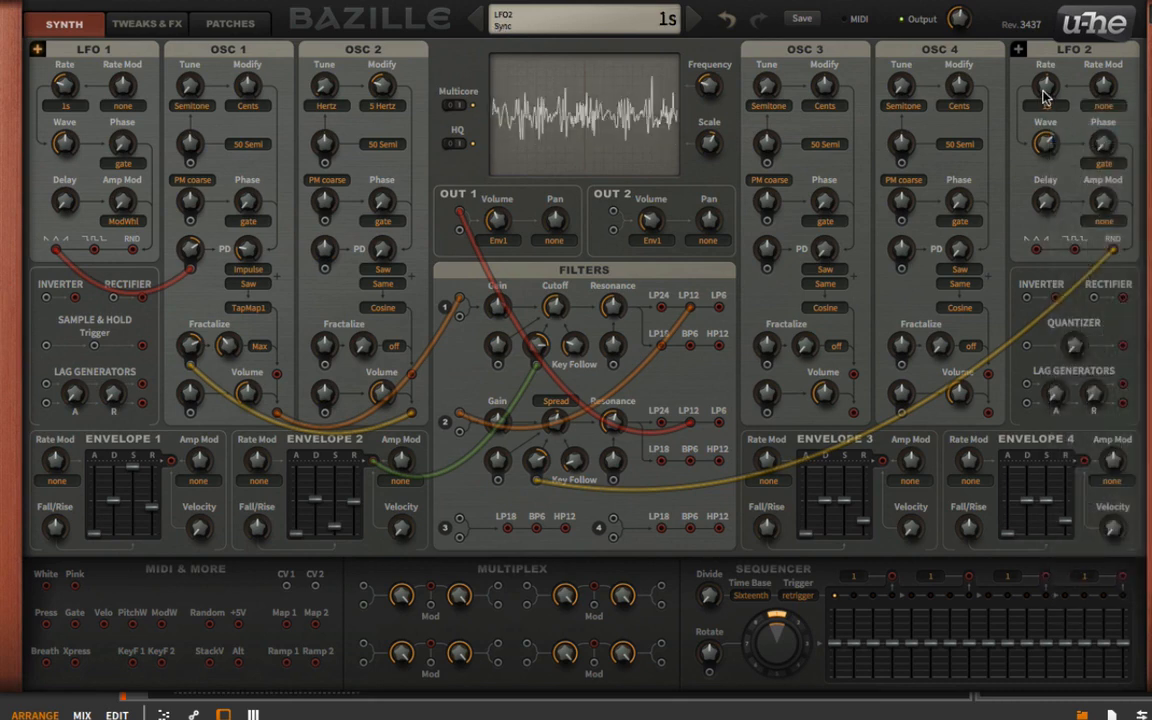
{"action": "mouse_move", "coordinate": [1048, 97]}
{"action": "left_mouse_down"}
{"action": "mouse_move", "coordinate": [1051, 52]}
{"action": "mouse_move", "coordinate": [1062, 86]}
{"action": "left_mouse_up"}
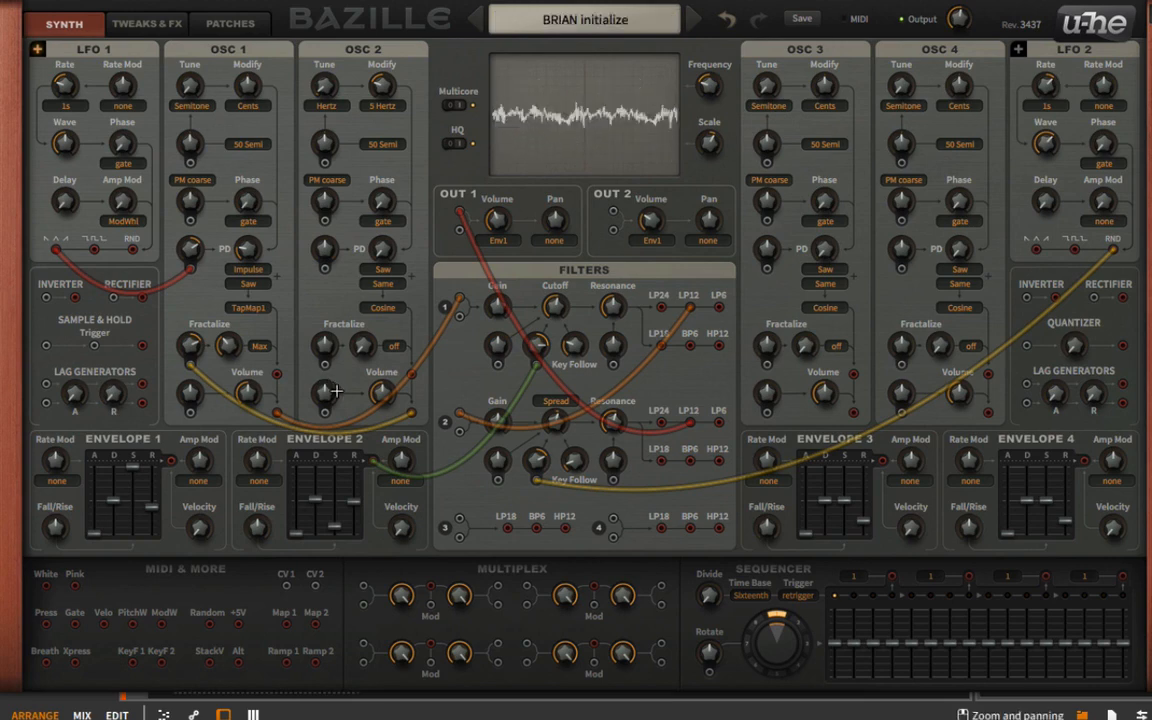
- Lengthen Envelope 1's release, readjust the filter spread, and set Filter 2's cutoff modulation depth to 94
{"action": "left_click_drag", "start_coordinate": [160, 512], "coordinate": [172, 503]}
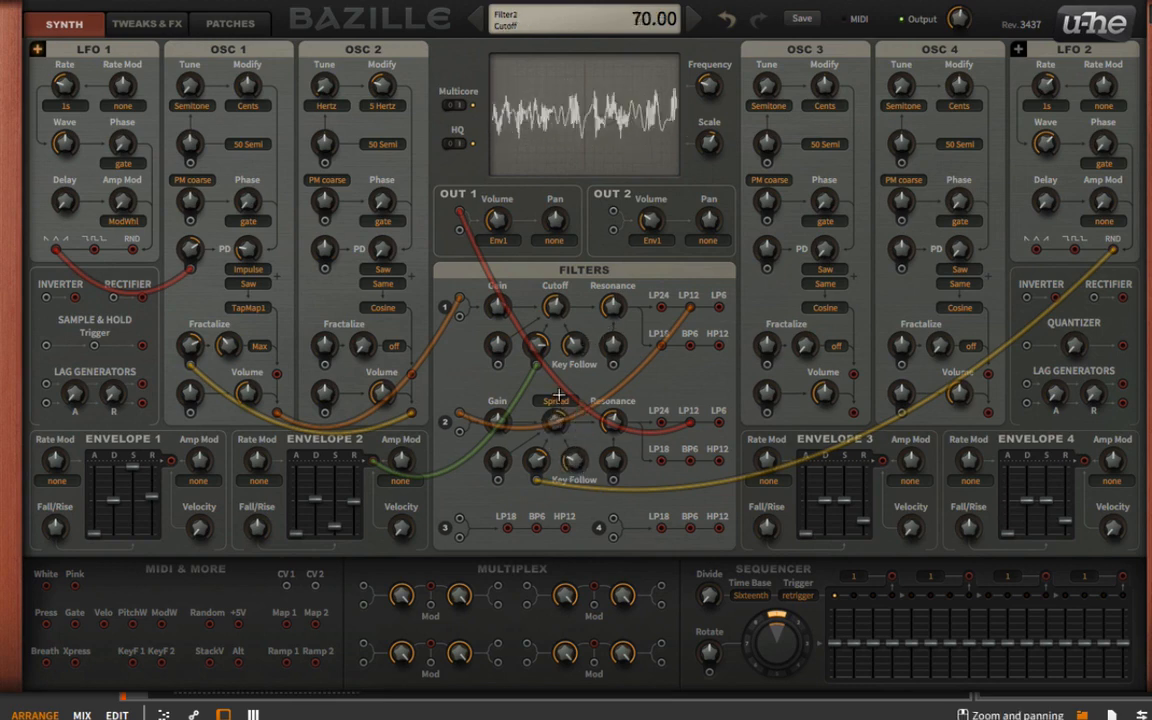
{"action": "mouse_move", "coordinate": [558, 390]}
{"action": "left_mouse_down"}
{"action": "mouse_move", "coordinate": [563, 475]}
{"action": "mouse_move", "coordinate": [566, 399]}
{"action": "mouse_move", "coordinate": [565, 409]}
{"action": "left_mouse_up"}
{"action": "mouse_move", "coordinate": [541, 459]}
{"action": "left_mouse_down"}
{"action": "mouse_move", "coordinate": [540, 407]}
{"action": "mouse_move", "coordinate": [541, 450]}
{"action": "left_mouse_up"}
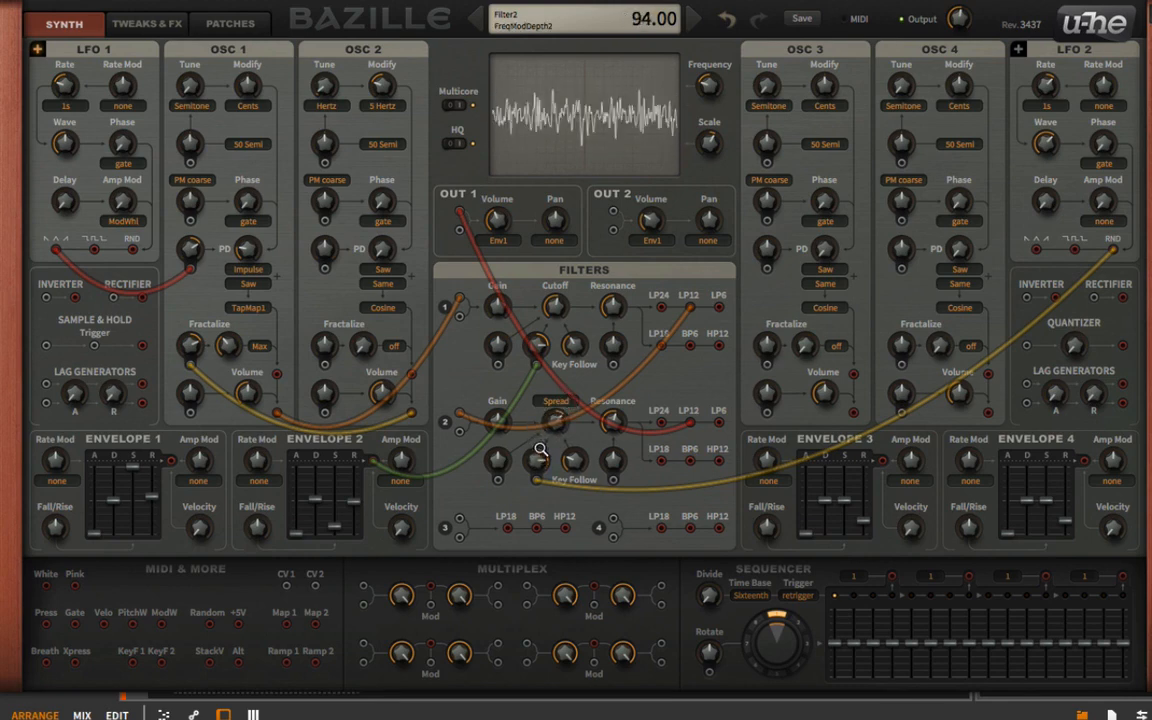